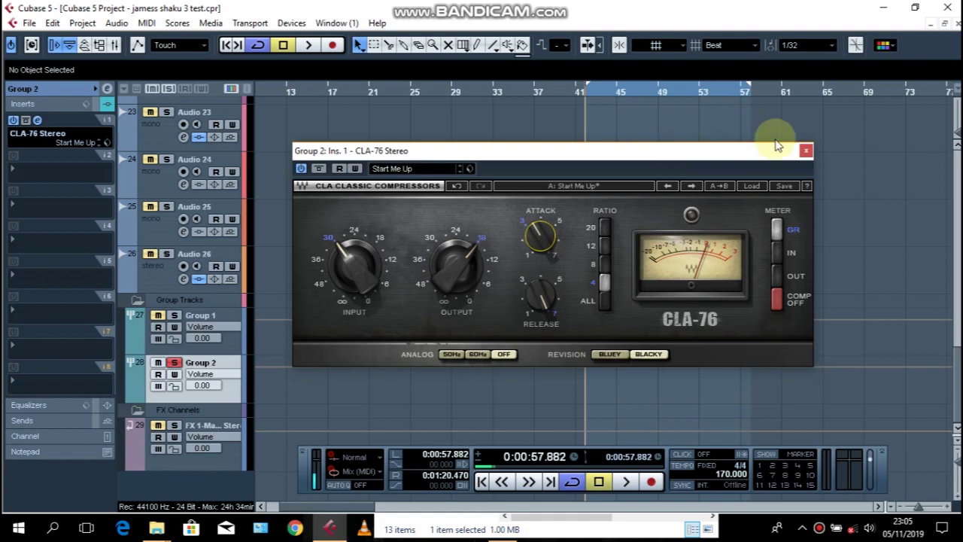
# Close the CLA-76 Stereo window and remove the compressor from the first insert slot of Group 2
pyautogui.click(804, 150)
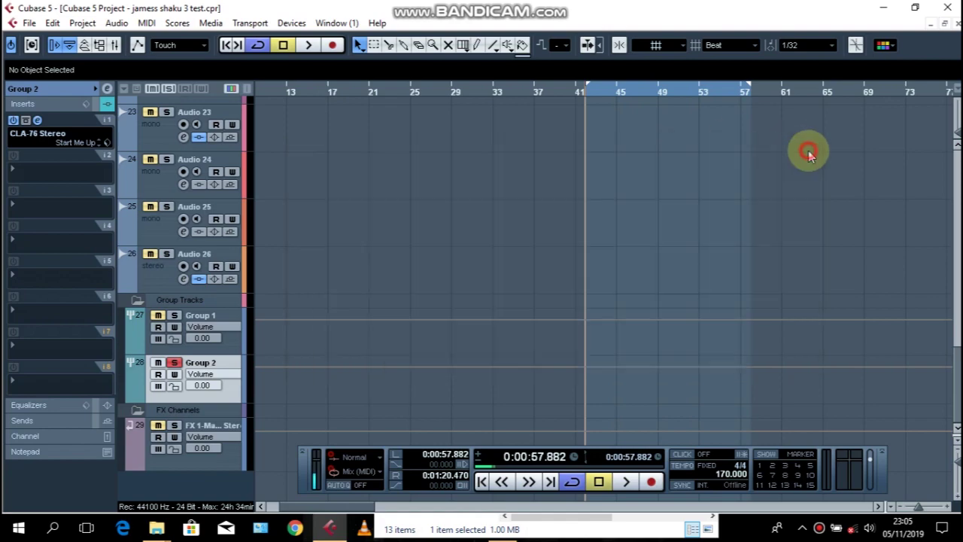
pyautogui.click(53, 134)
pyautogui.click(84, 13)
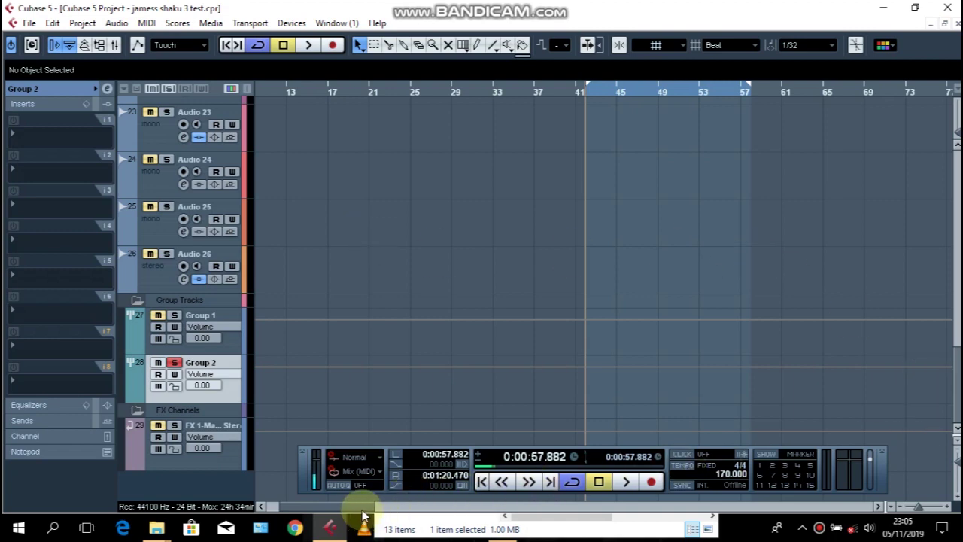
# Hide the transport panel and magnify the waveforms of the audio clips spanning bars 42 to 58
pyautogui.moveTo(366, 506); pyautogui.dragTo(395, 506)
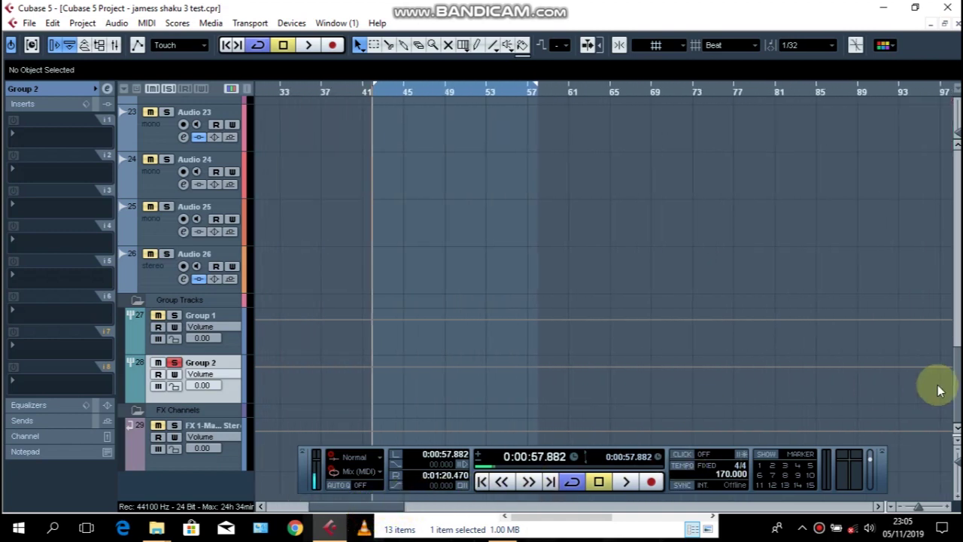
pyautogui.moveTo(952, 401); pyautogui.dragTo(952, 325)
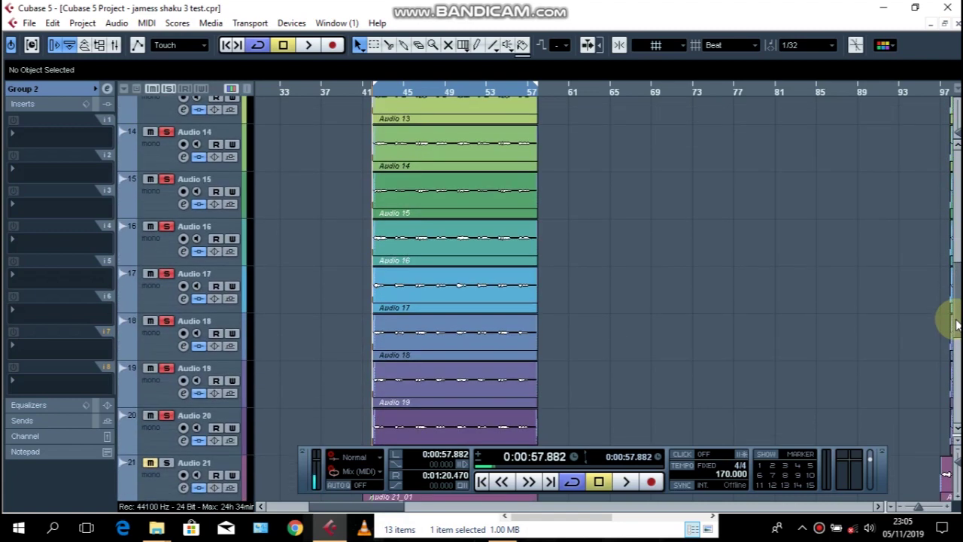
pyautogui.press('F2')
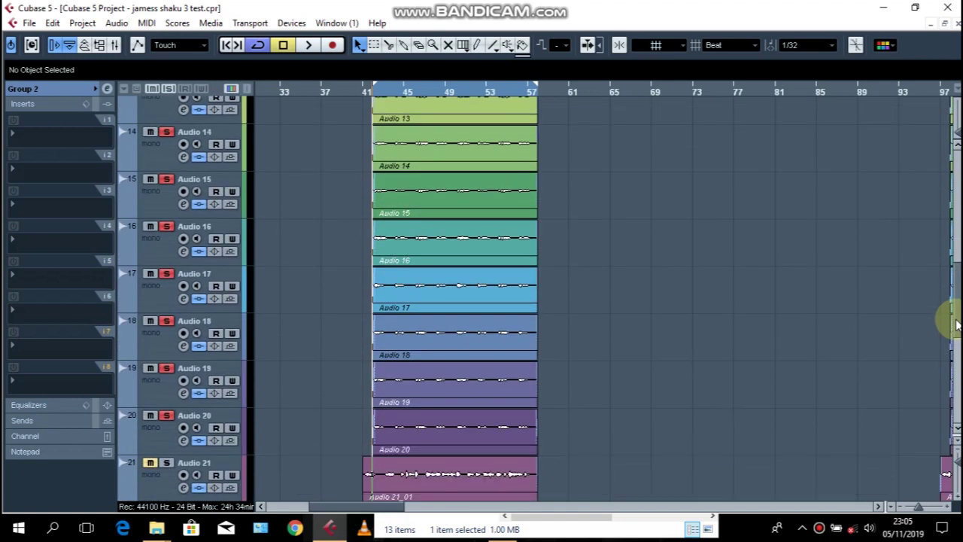
pyautogui.click(921, 510)
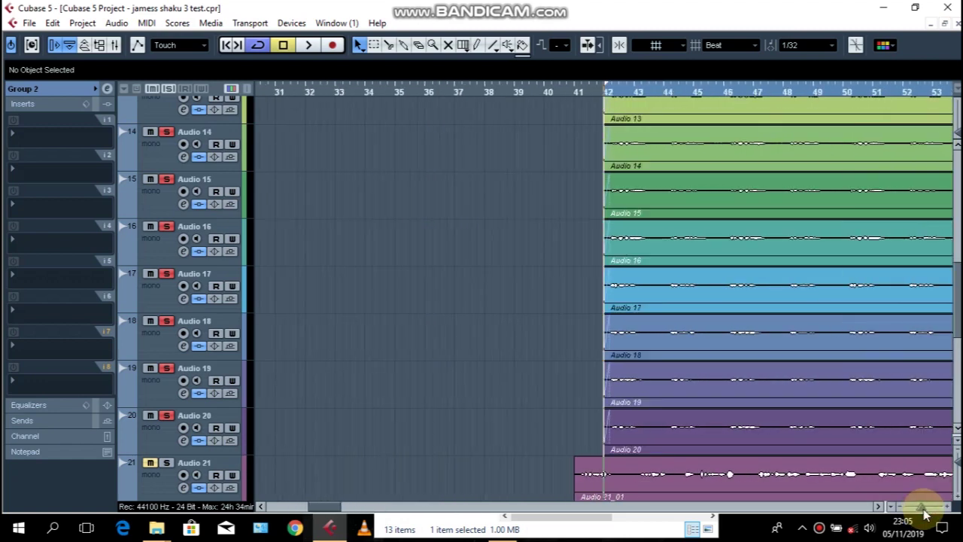
pyautogui.click(879, 506)
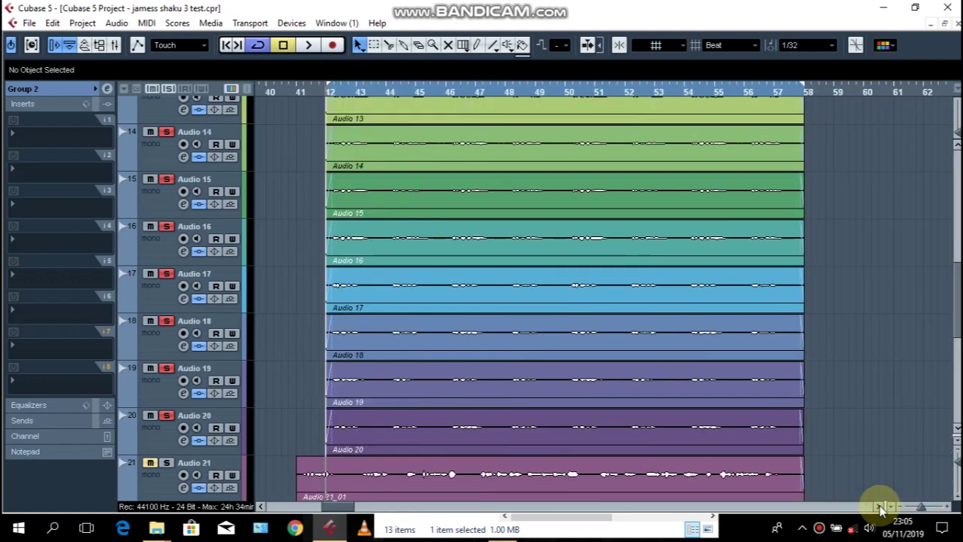
pyautogui.moveTo(958, 136); pyautogui.dragTo(957, 132)
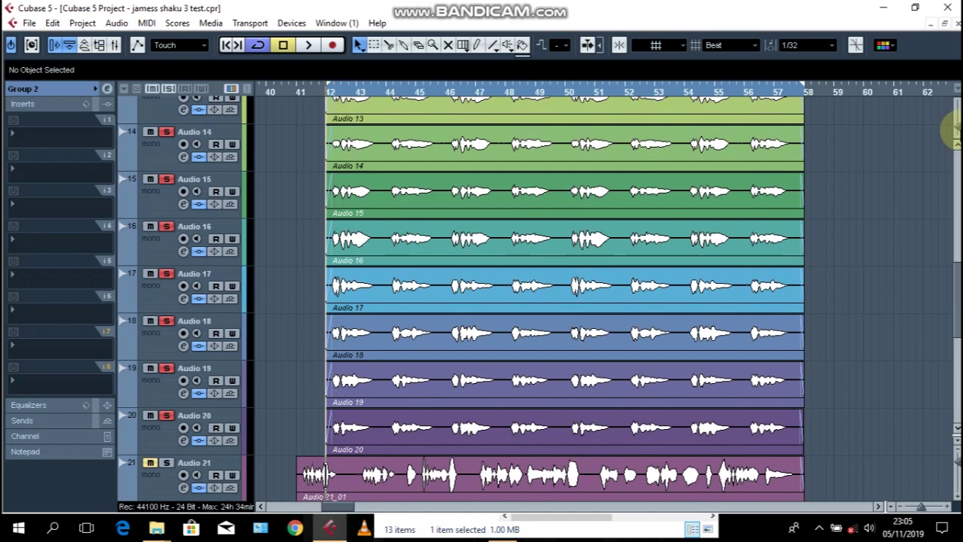
# Reduce the track heights to fit Audio 09 to Audio 20 together and briefly audition them from bar 42
pyautogui.moveTo(958, 298)
pyautogui.mouseDown()
pyautogui.moveTo(948, 232)
pyautogui.moveTo(949, 249)
pyautogui.mouseUp()
pyautogui.click(957, 449)
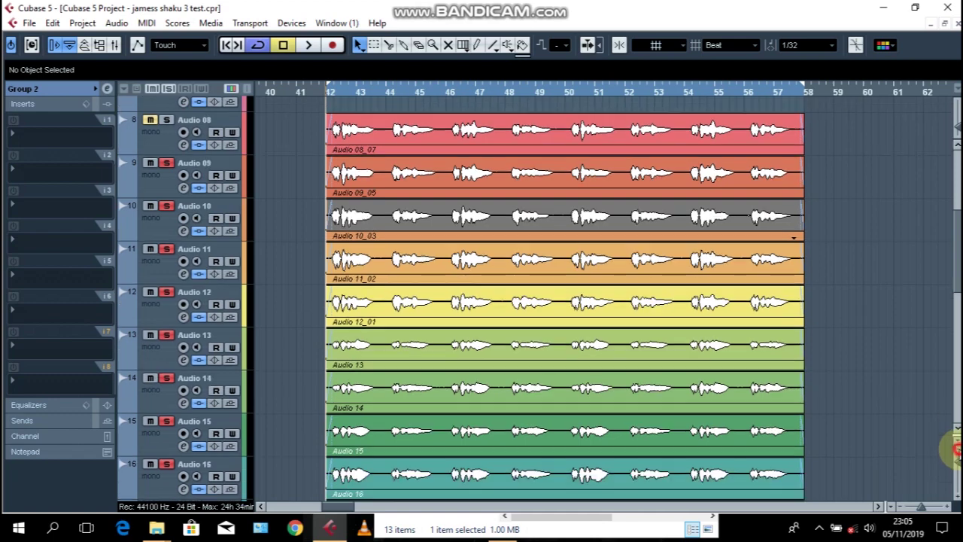
pyautogui.click(957, 449)
pyautogui.click(957, 449)
pyautogui.click(957, 449)
pyautogui.moveTo(957, 290); pyautogui.dragTo(958, 312)
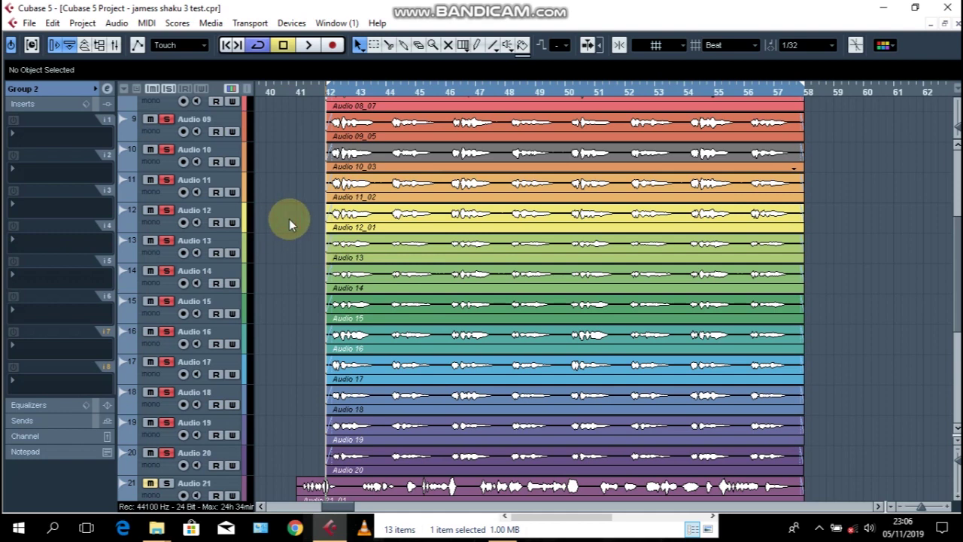
pyautogui.press('space')
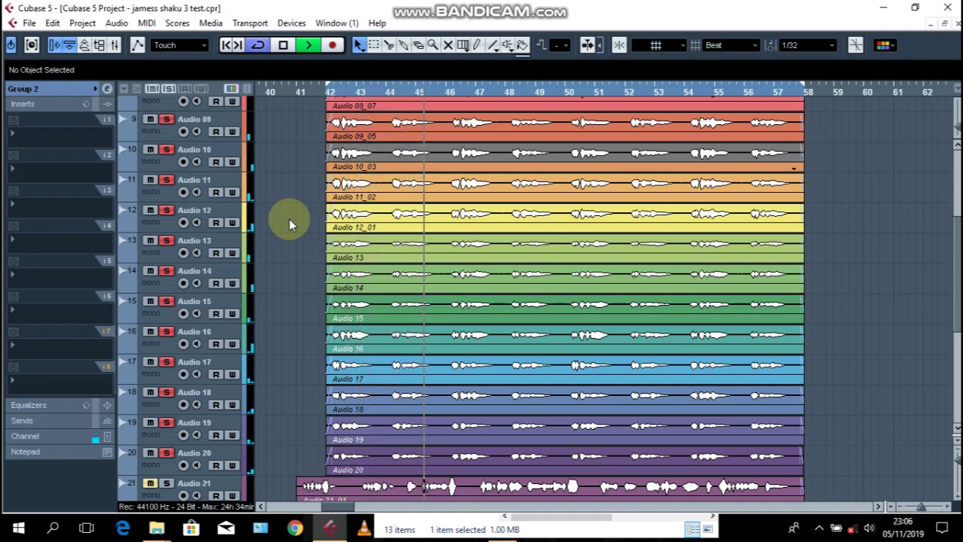
pyautogui.press('space')
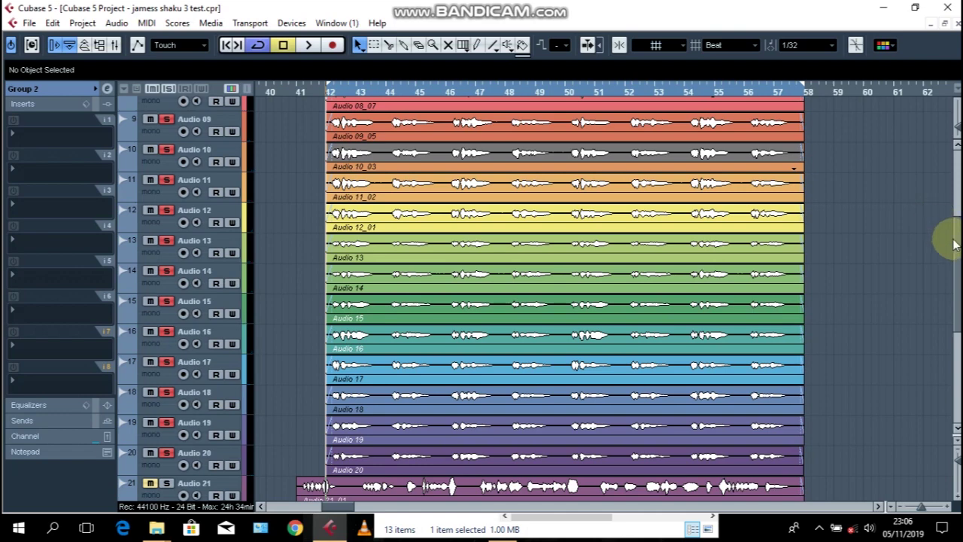
# Go through tracks Audio 09 to Audio 15 one by one to check their output routing and panning
pyautogui.scroll(2, 957, 233)
pyautogui.scroll(1, 957, 233)
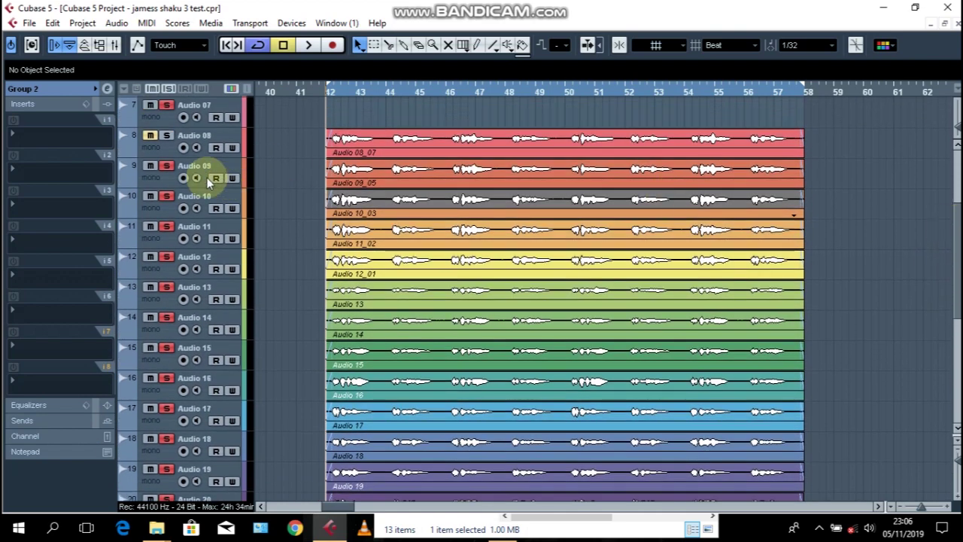
pyautogui.click(159, 179)
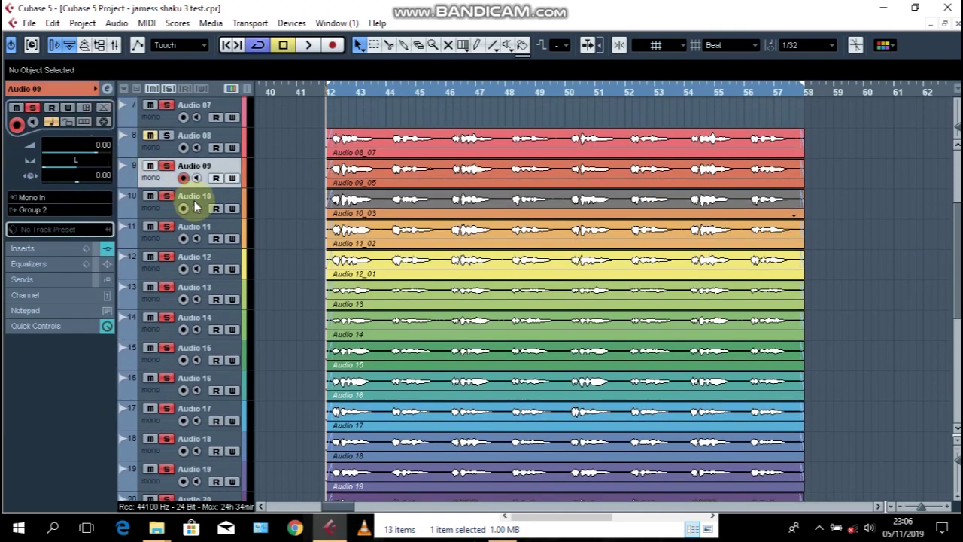
pyautogui.click(164, 211)
pyautogui.click(163, 239)
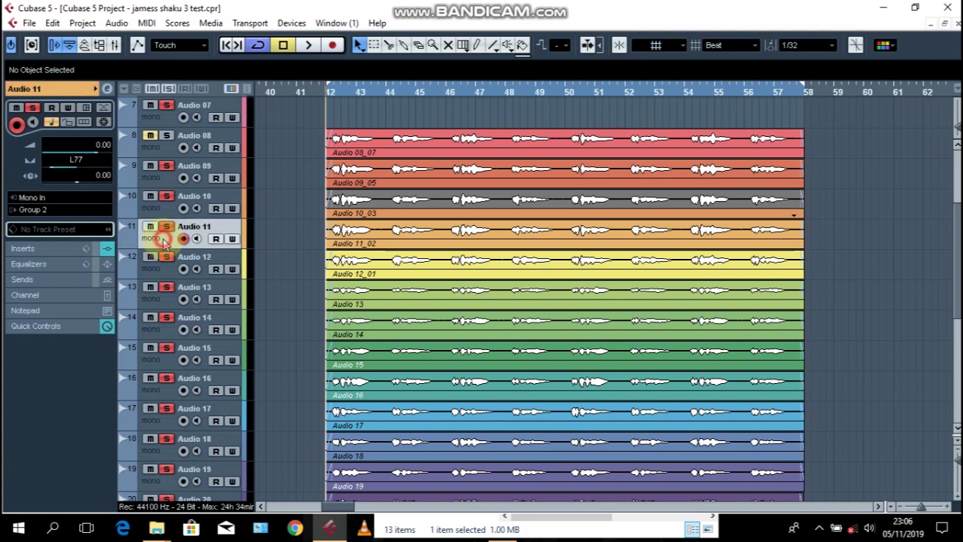
pyautogui.click(170, 271)
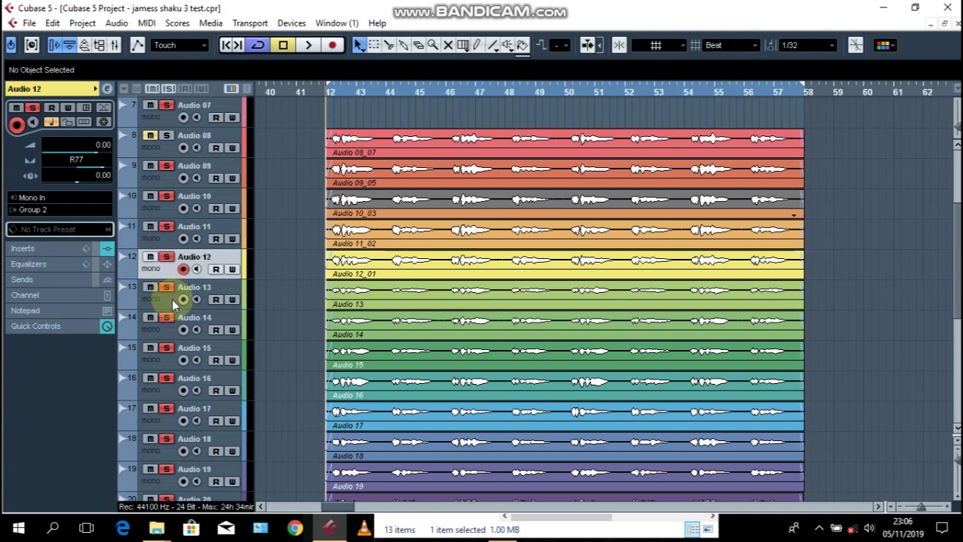
pyautogui.click(173, 300)
pyautogui.click(172, 330)
pyautogui.click(172, 359)
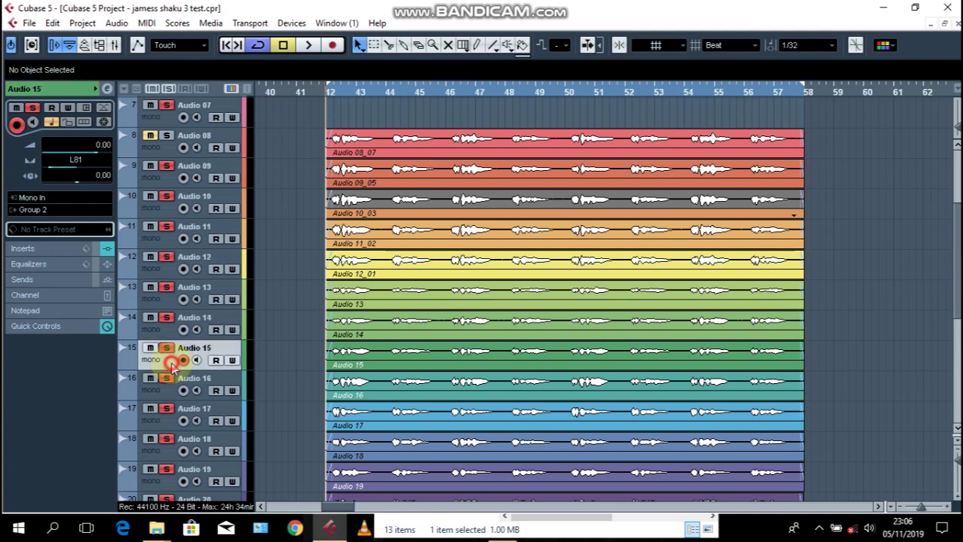
# Select the Group 2 track and reduce the track heights further to fit Audio 08 to Audio 21
pyautogui.scroll(-6, 952, 301)
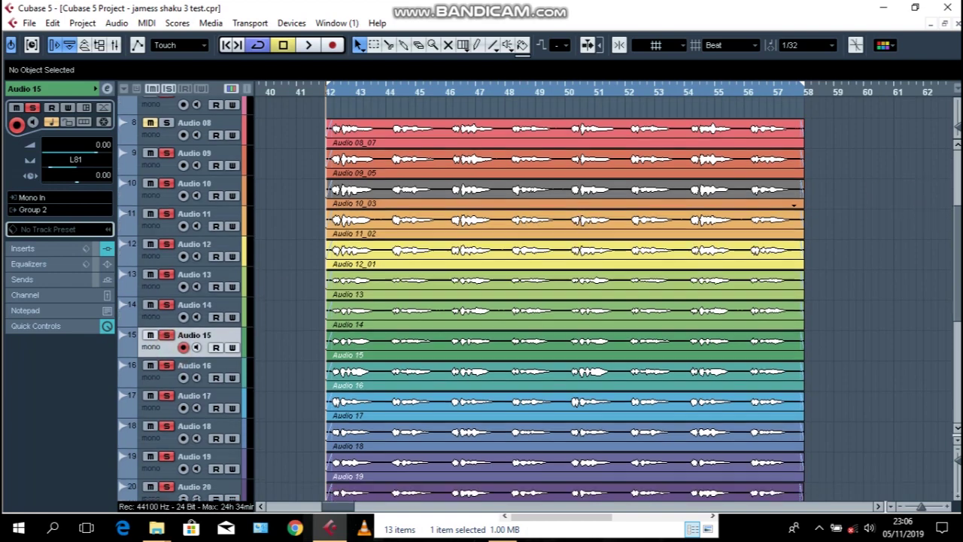
pyautogui.scroll(-3, 956, 300)
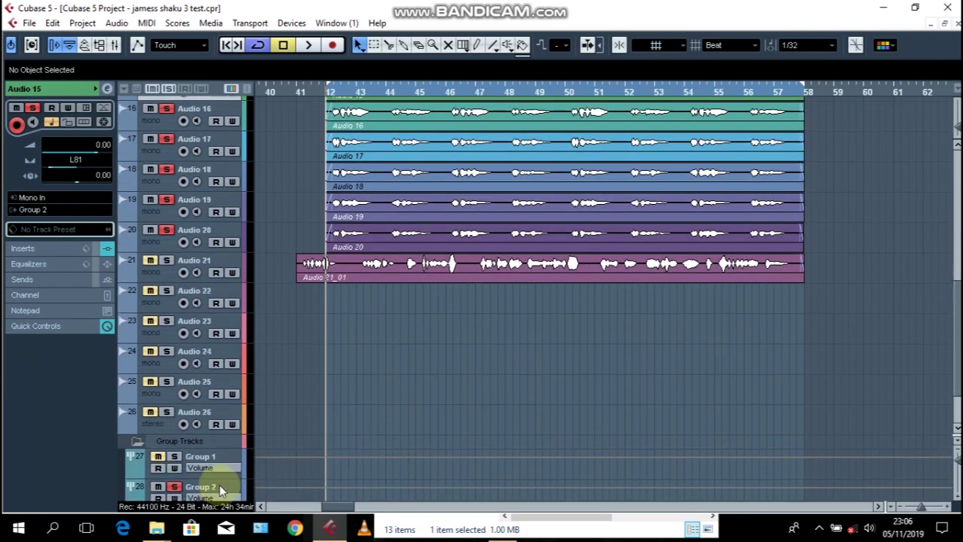
pyautogui.click(219, 491)
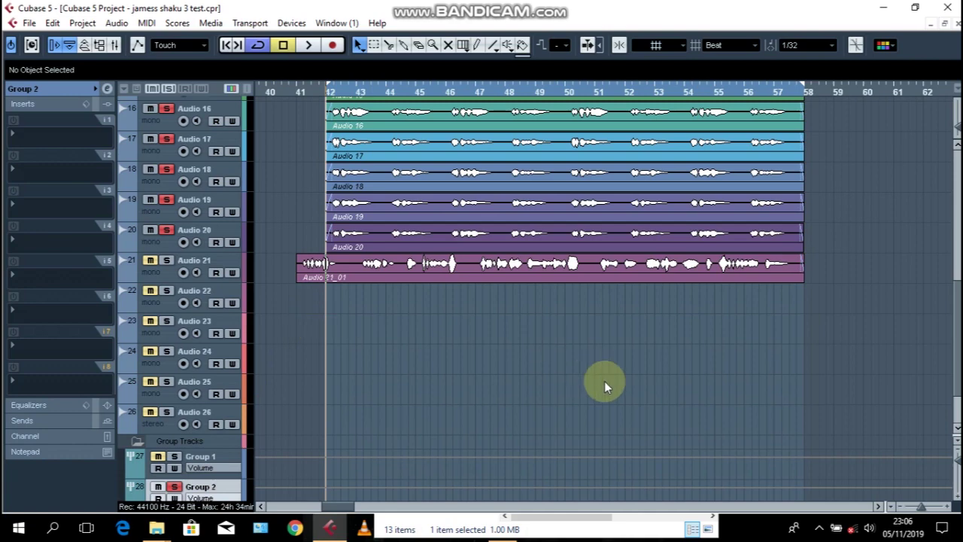
pyautogui.scroll(7, 947, 301)
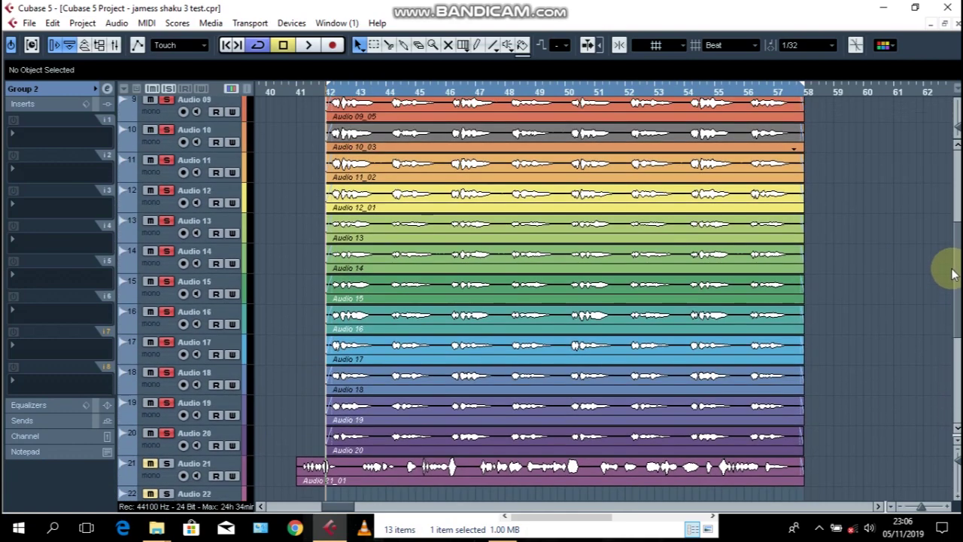
pyautogui.scroll(1, 950, 267)
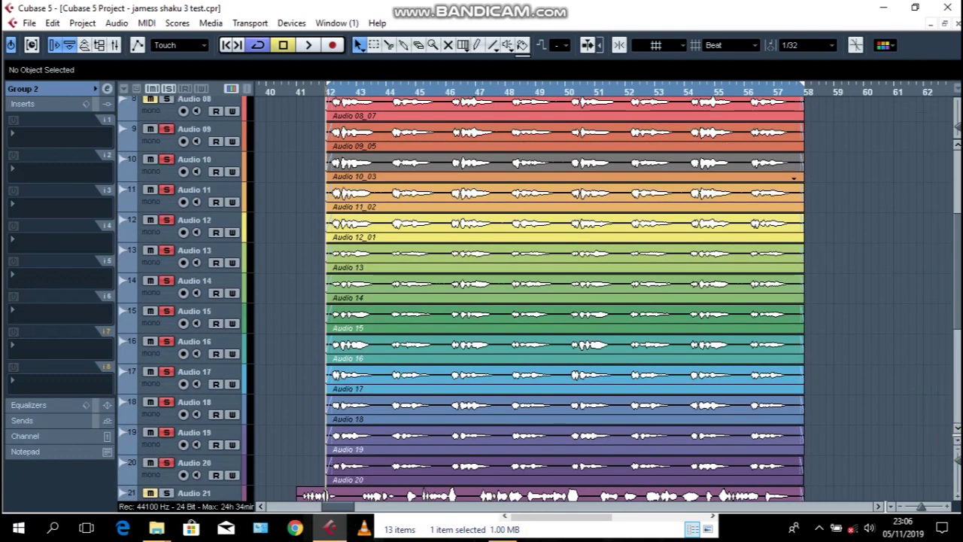
pyautogui.click(957, 448)
pyautogui.click(957, 448)
# Audition the soloed tracks through Group 2 without any insert effect, playing from bar 42
pyautogui.press('space')
pyautogui.press('space')
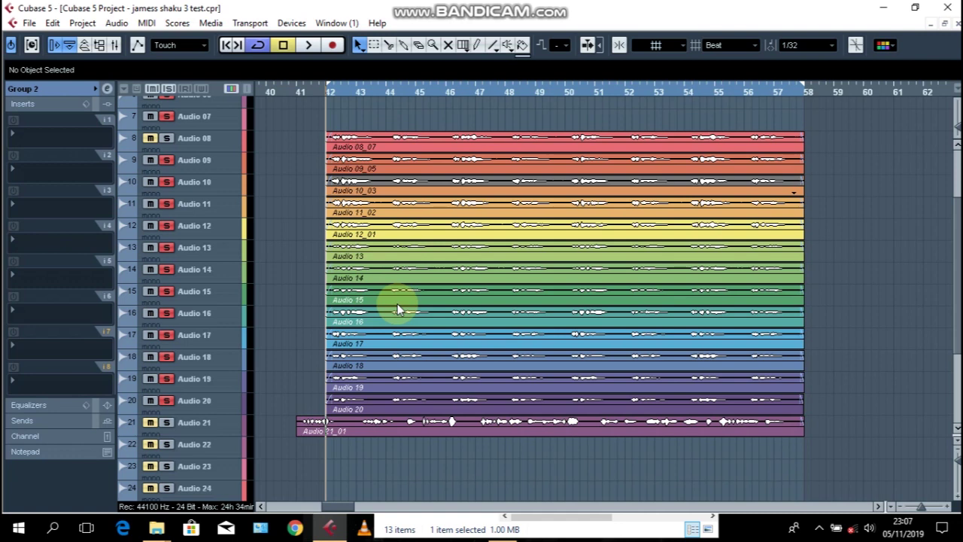
pyautogui.press('space')
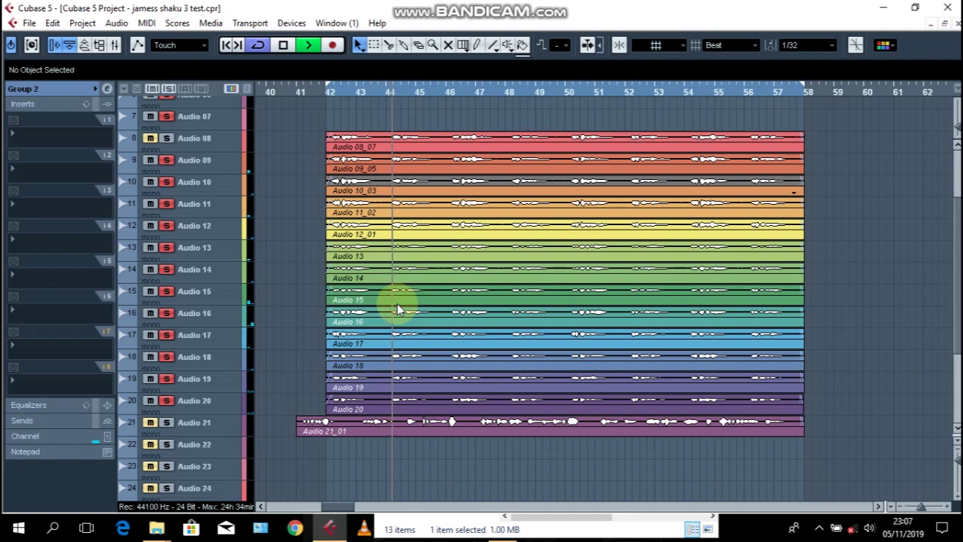
pyautogui.press('space')
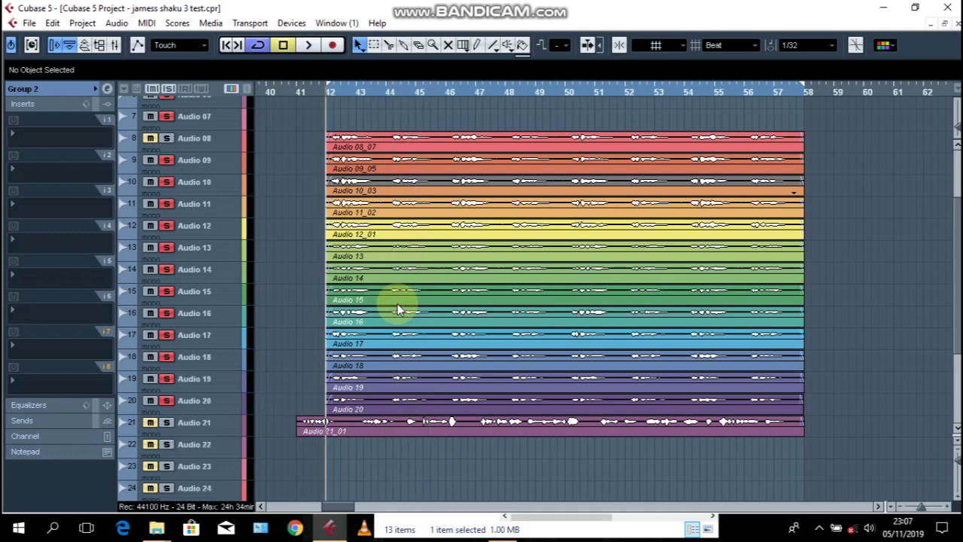
# Load the CLA-76 Stereo dynamics plug-in into the first insert slot of Group 2
pyautogui.click(42, 132)
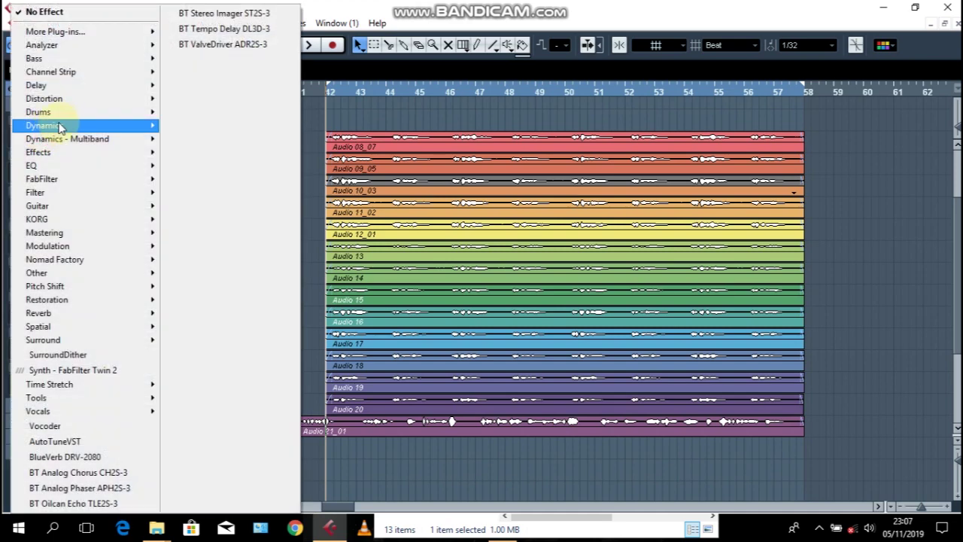
pyautogui.moveTo(68, 128)
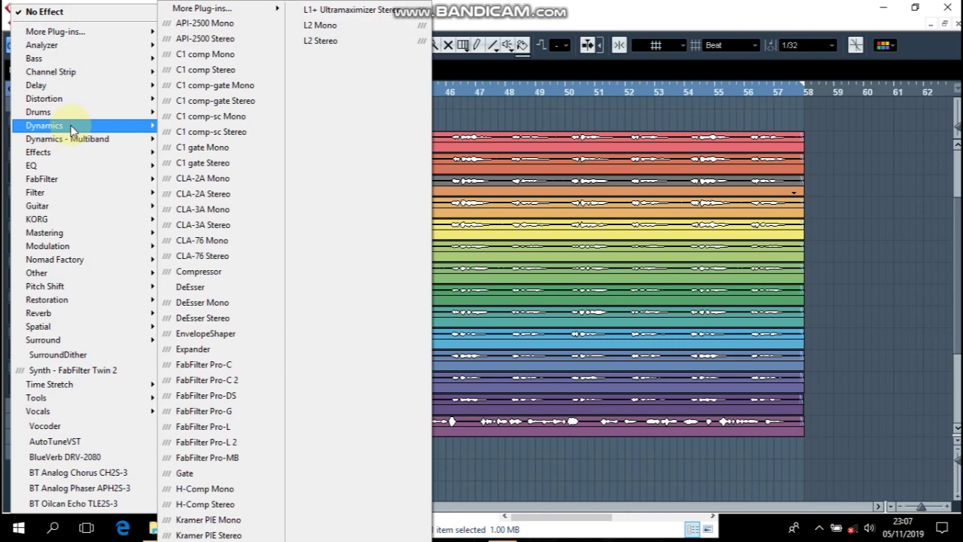
pyautogui.click(226, 256)
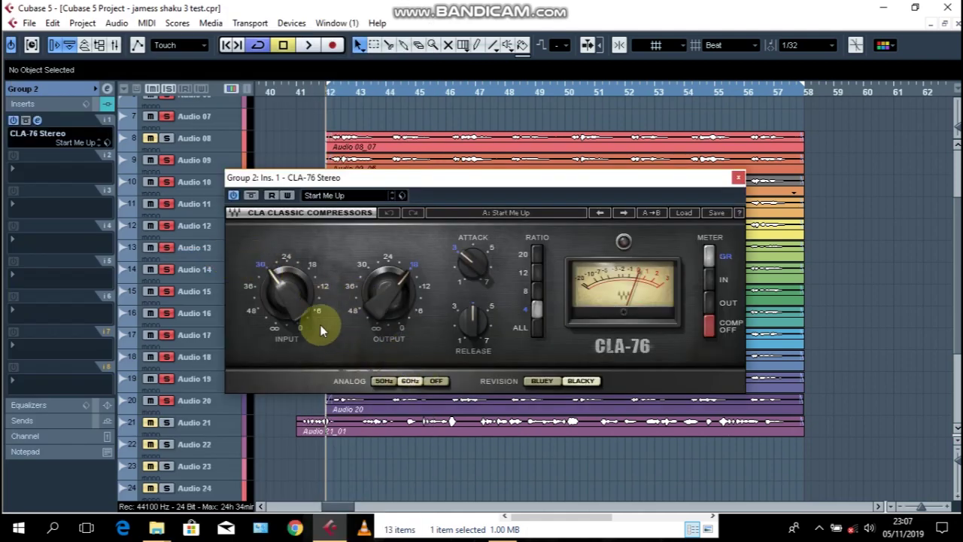
# Set the CLA-76 compressor's input level to -18
pyautogui.moveTo(294, 296)
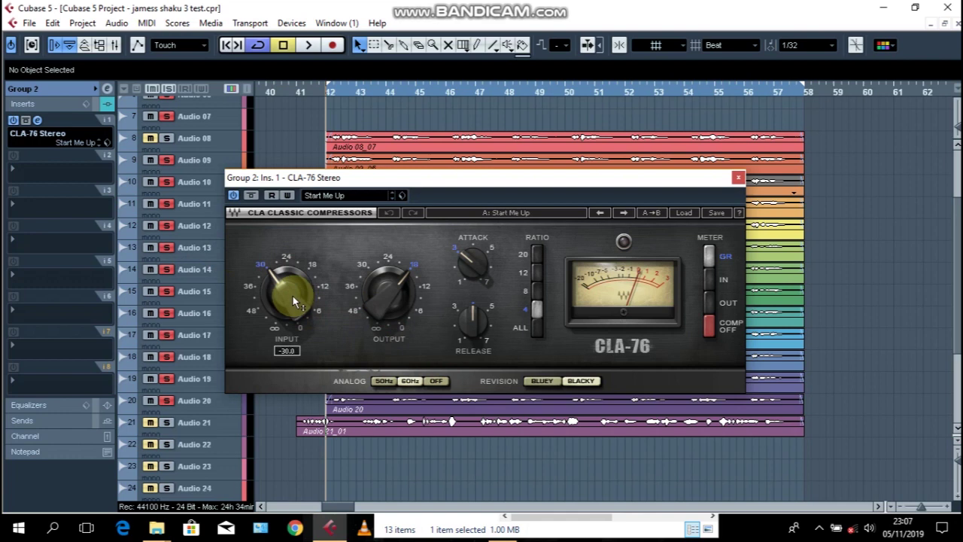
pyautogui.click(287, 294)
pyautogui.moveTo(288, 294); pyautogui.dragTo(293, 298)
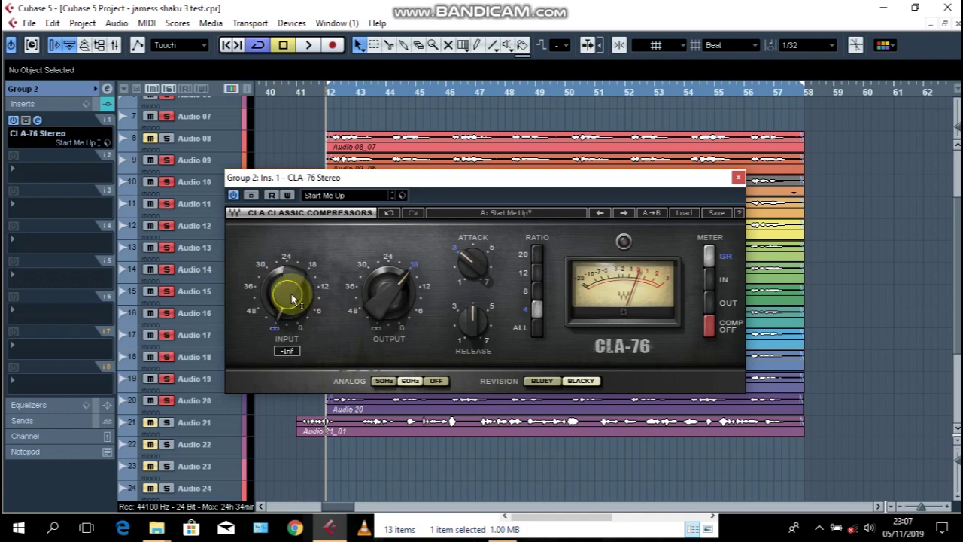
pyautogui.moveTo(293, 299)
pyautogui.mouseDown()
pyautogui.moveTo(293, 279)
pyautogui.moveTo(292, 300)
pyautogui.mouseUp()
pyautogui.click(292, 298)
pyautogui.press('BackSpace')
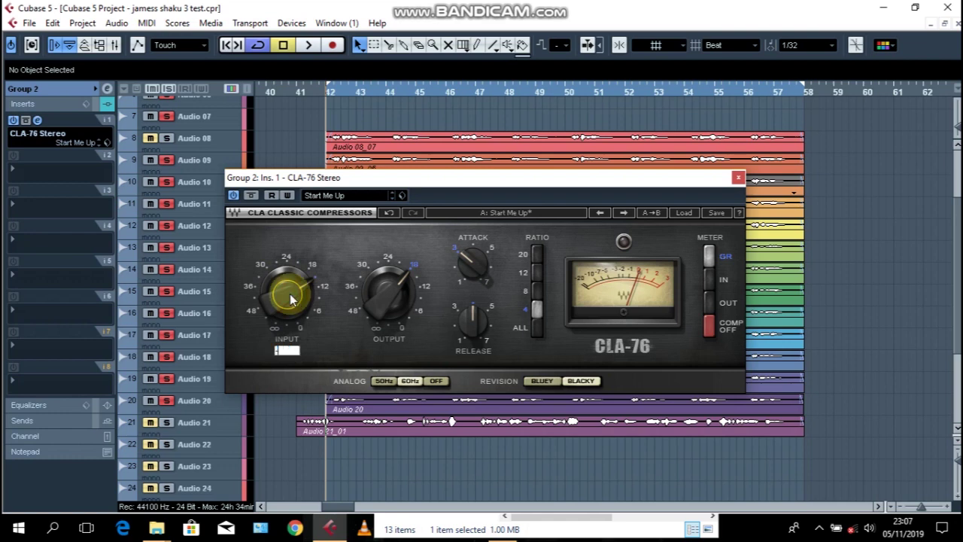
pyautogui.press('Return')
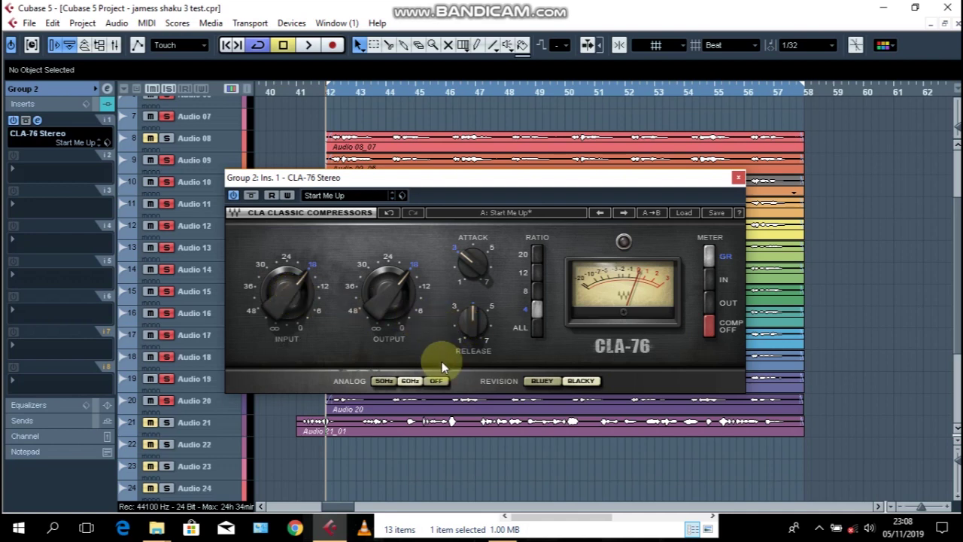
# Set the CLA-76's analog option to Off and start playing the soloed tracks through the compressor
pyautogui.click(435, 381)
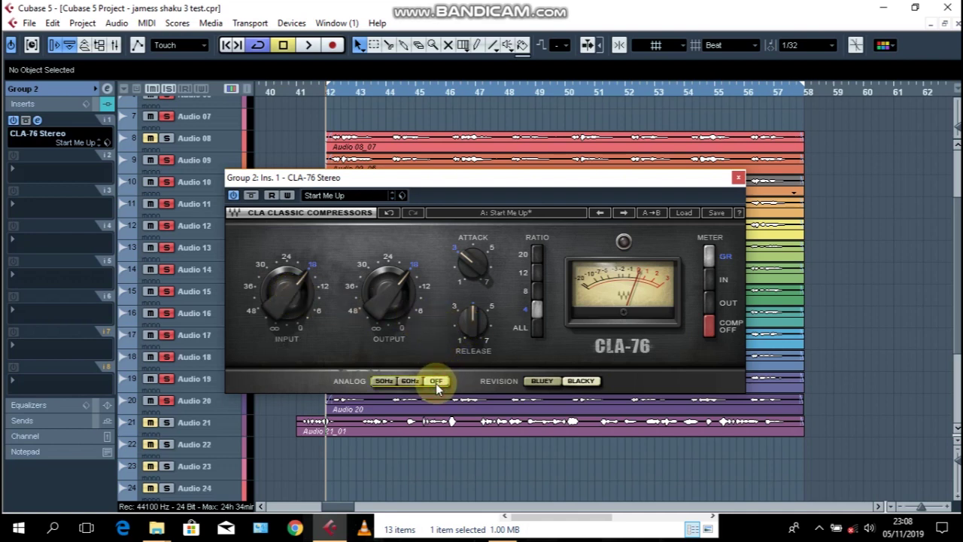
pyautogui.moveTo(392, 294)
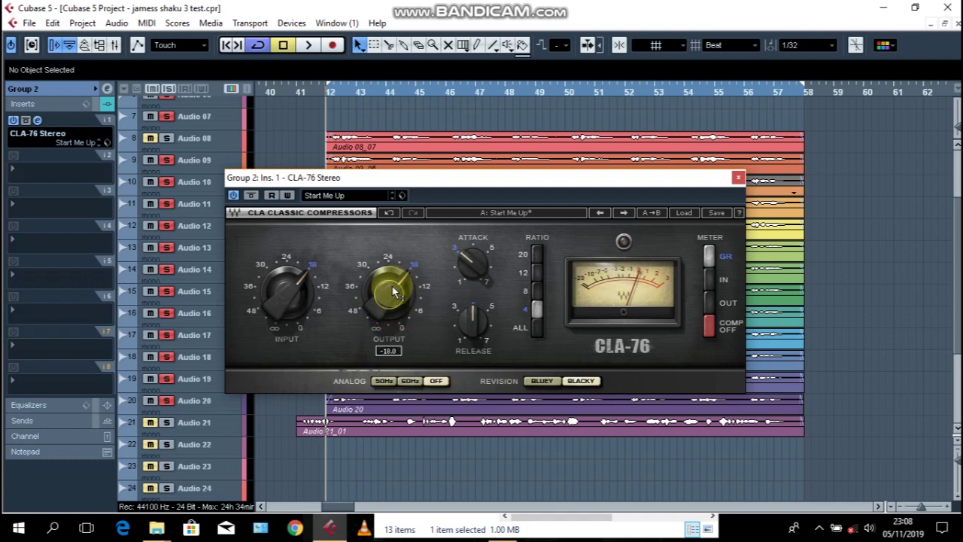
pyautogui.press('space')
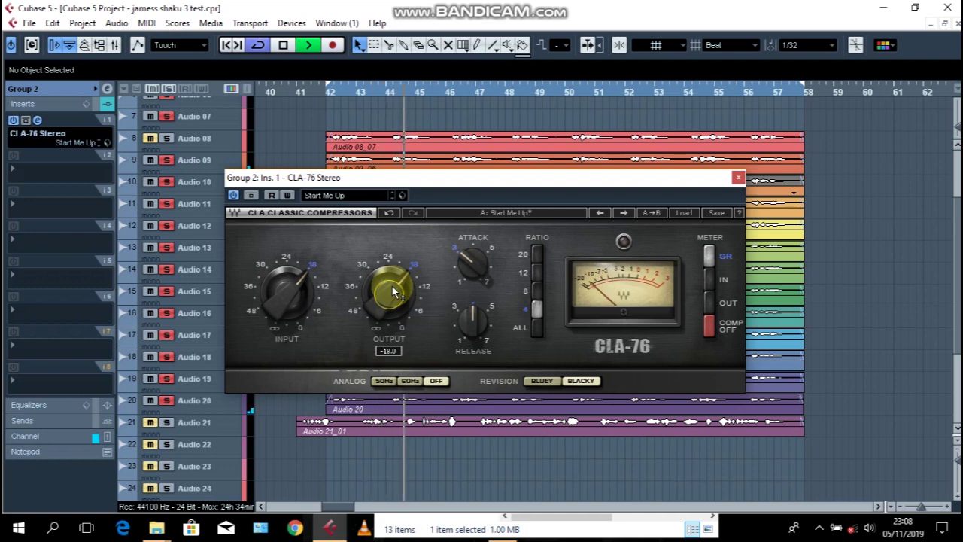
# Show the transport panel and compare the soloed tracks with the CLA-76 bypassed and re-enabled during playback
pyautogui.press('F2')
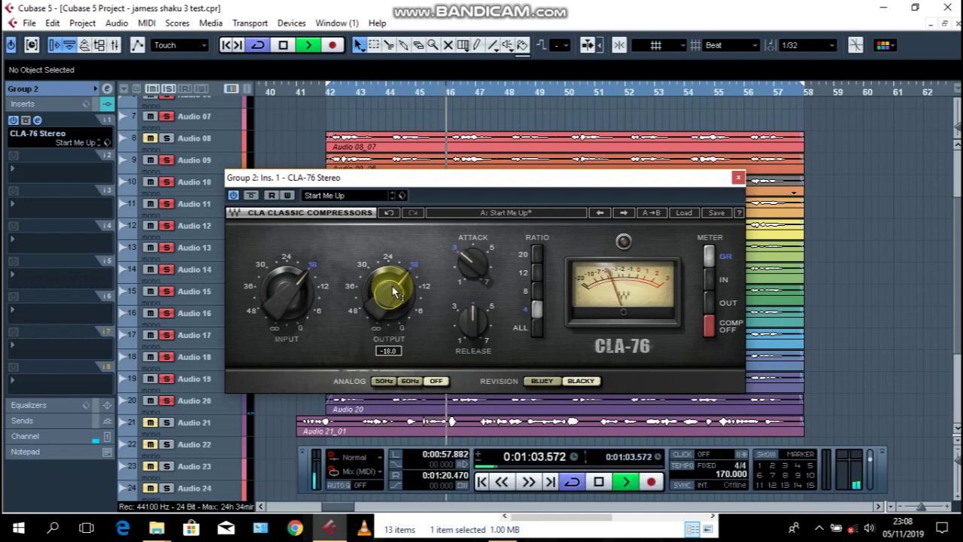
pyautogui.click(233, 196)
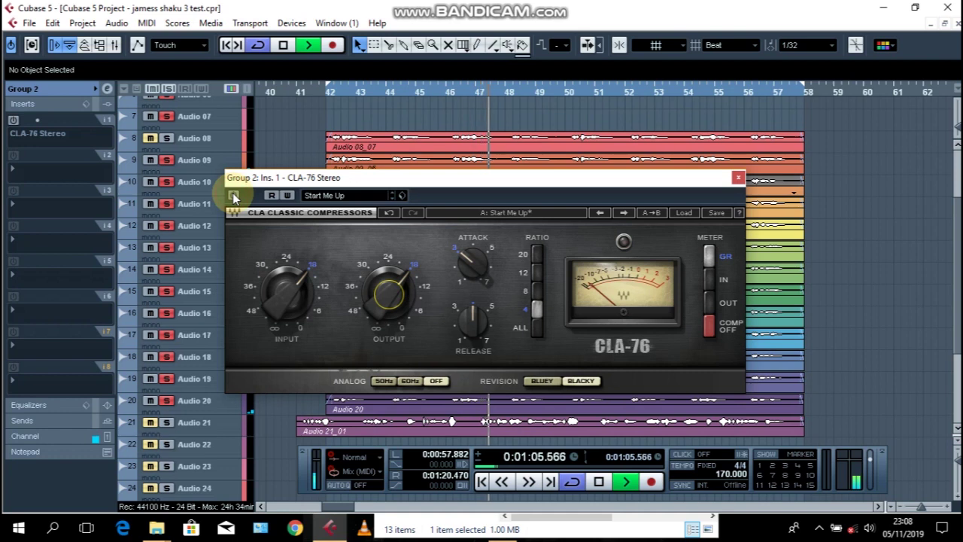
pyautogui.click(233, 196)
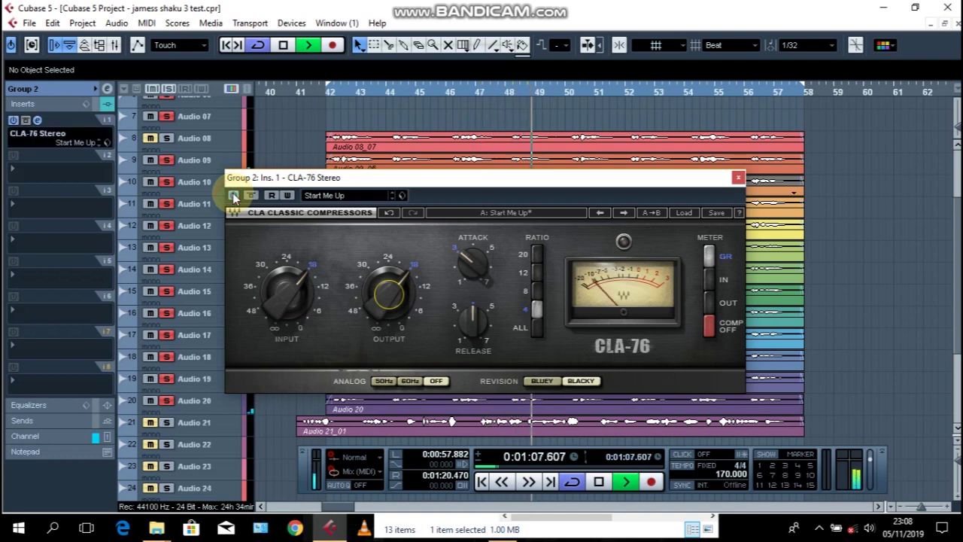
pyautogui.press('space')
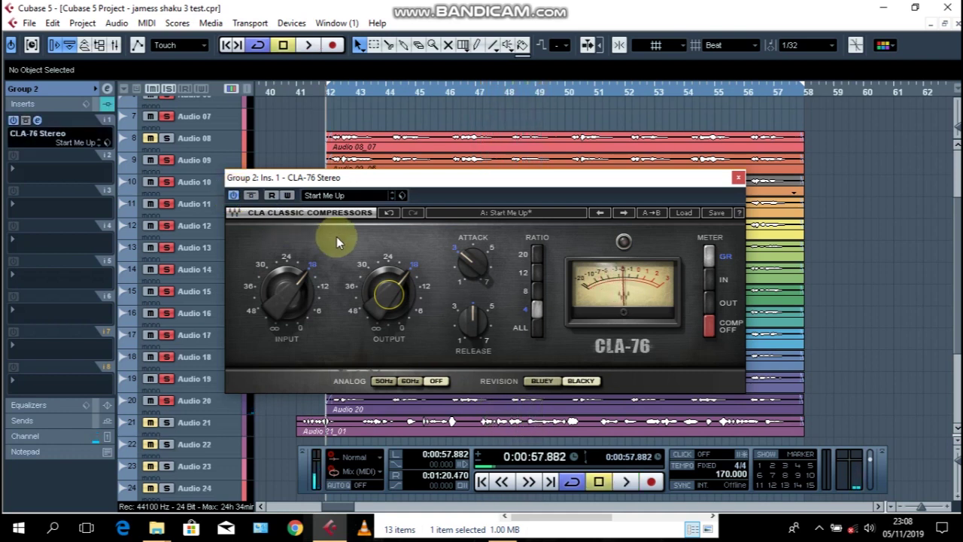
# Set the CLA-76's release to 7 and audition the compressed tracks from bar 42, watching the gain reduction meter
pyautogui.moveTo(474, 332)
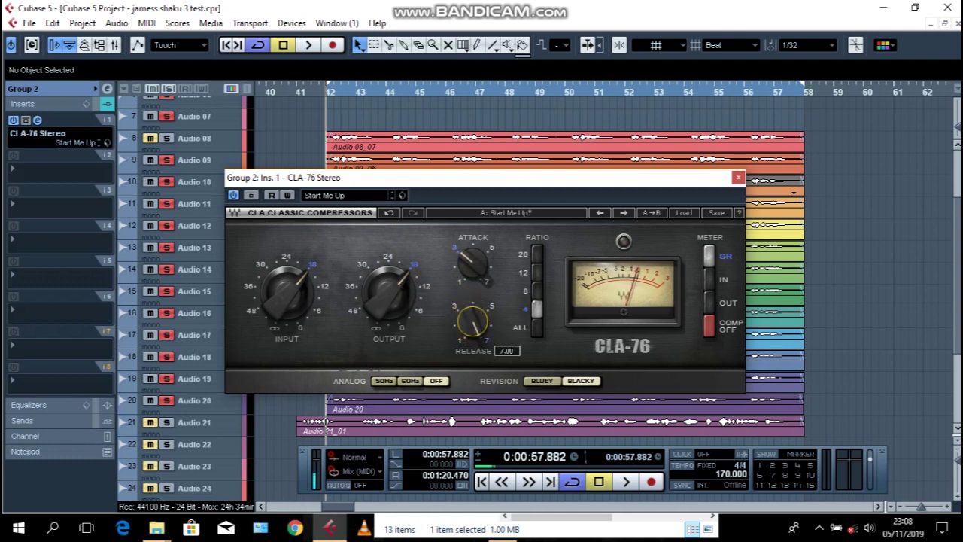
pyautogui.press('space')
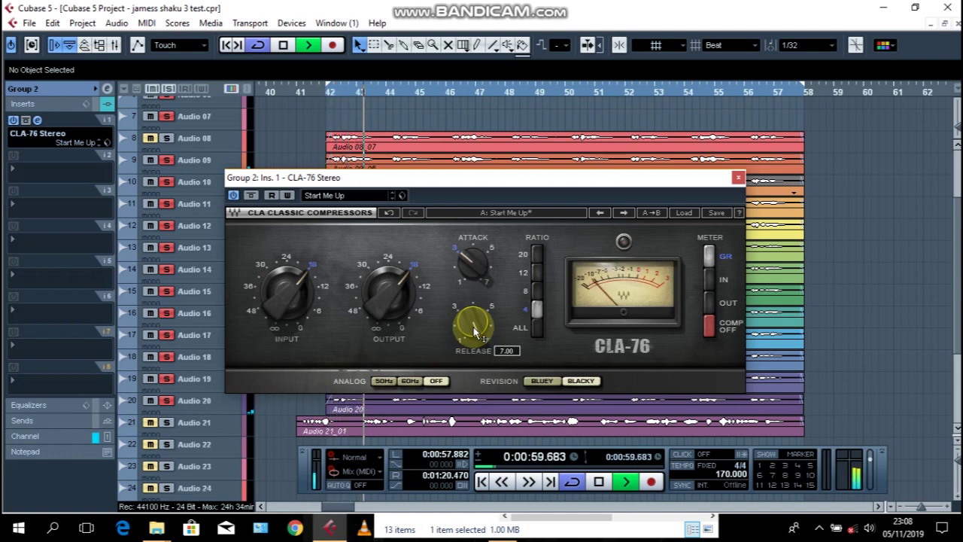
pyautogui.press('space')
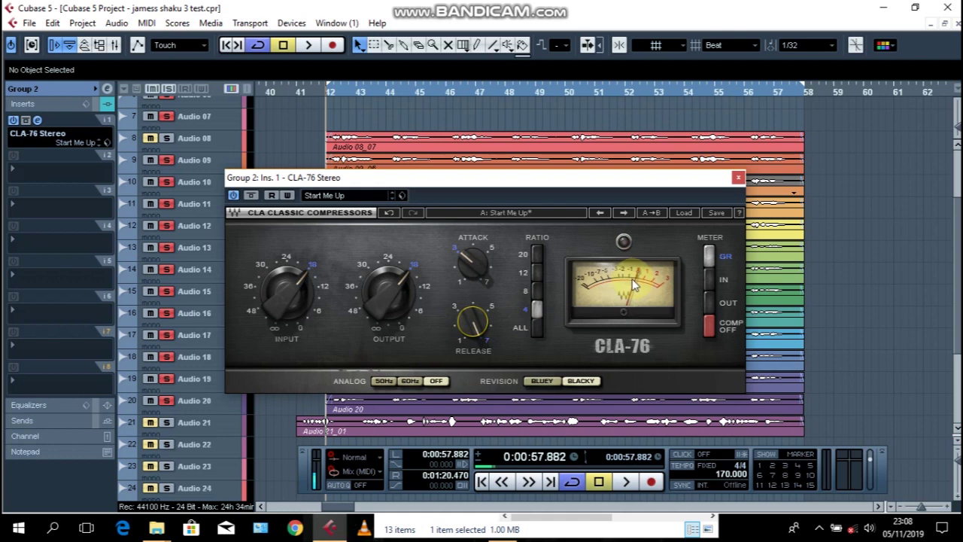
pyautogui.press('space')
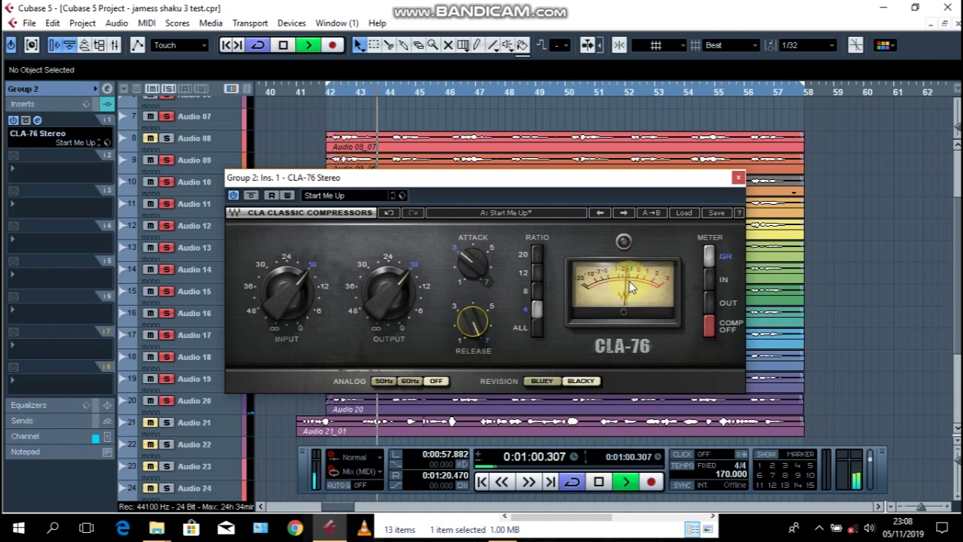
pyautogui.press('space')
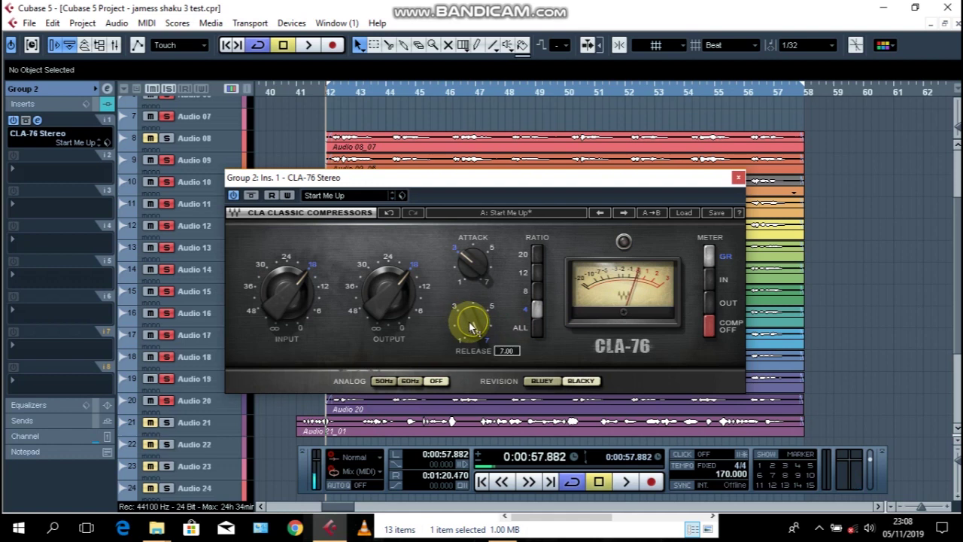
# Try the CLA-76's release at 1 and audition the tracks to compare the meter's response
pyautogui.click(476, 330)
pyautogui.click(476, 331)
pyautogui.moveTo(476, 331); pyautogui.dragTo(475, 332)
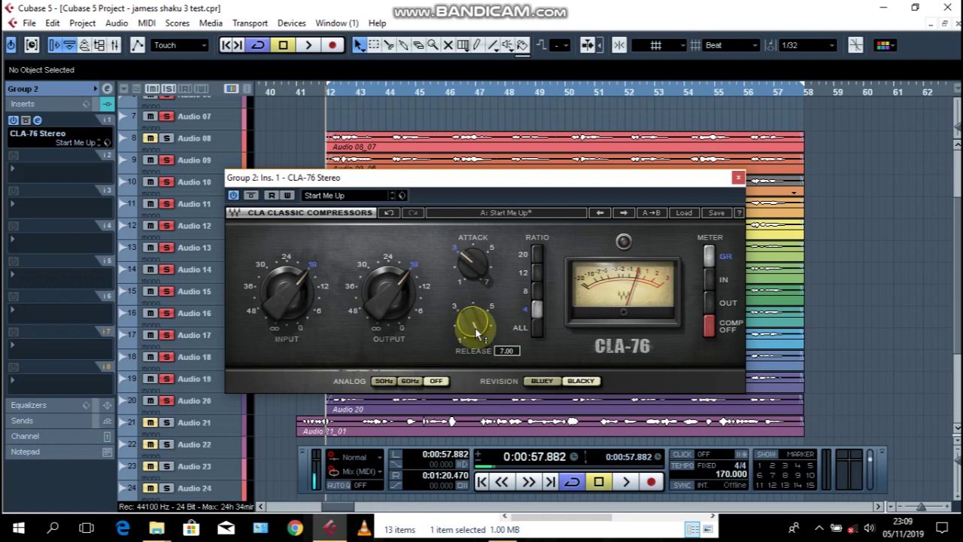
pyautogui.click(475, 332)
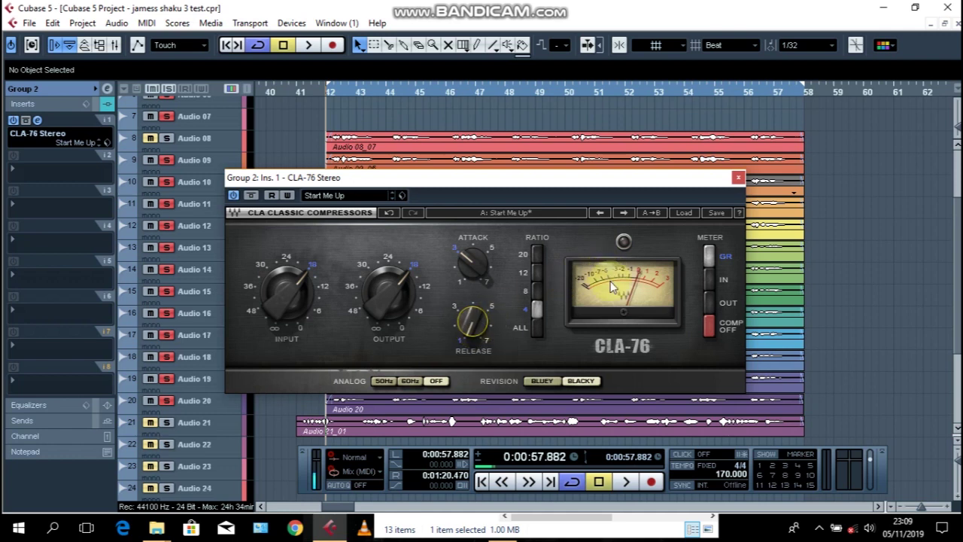
pyautogui.press('space')
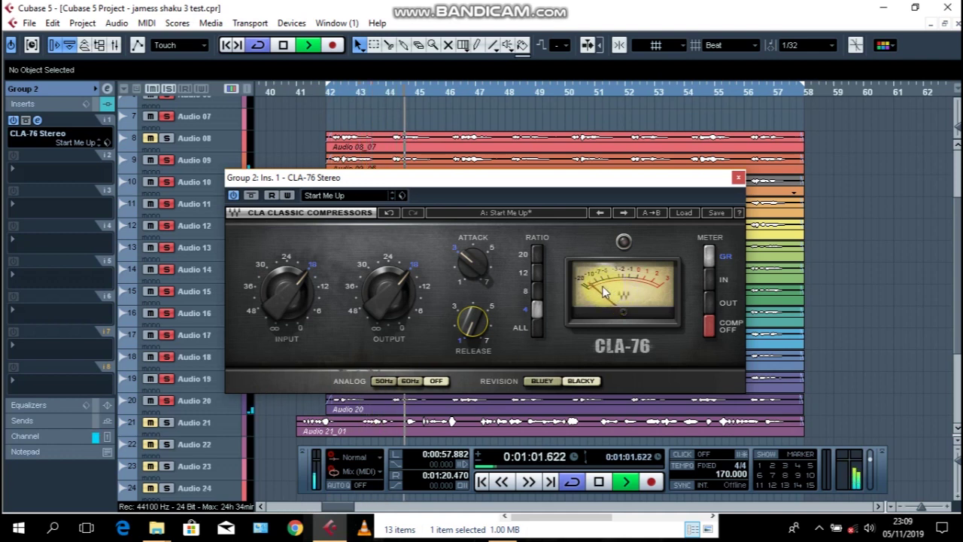
pyautogui.press('space')
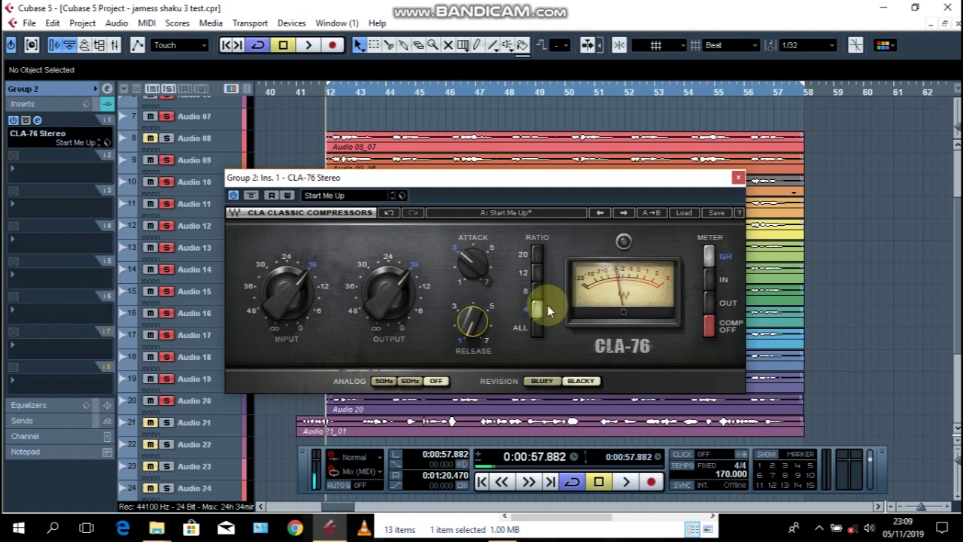
# Set the CLA-76's release back to 7, audition the tracks briefly, and close the compressor's window
pyautogui.moveTo(473, 331); pyautogui.dragTo(473, 293)
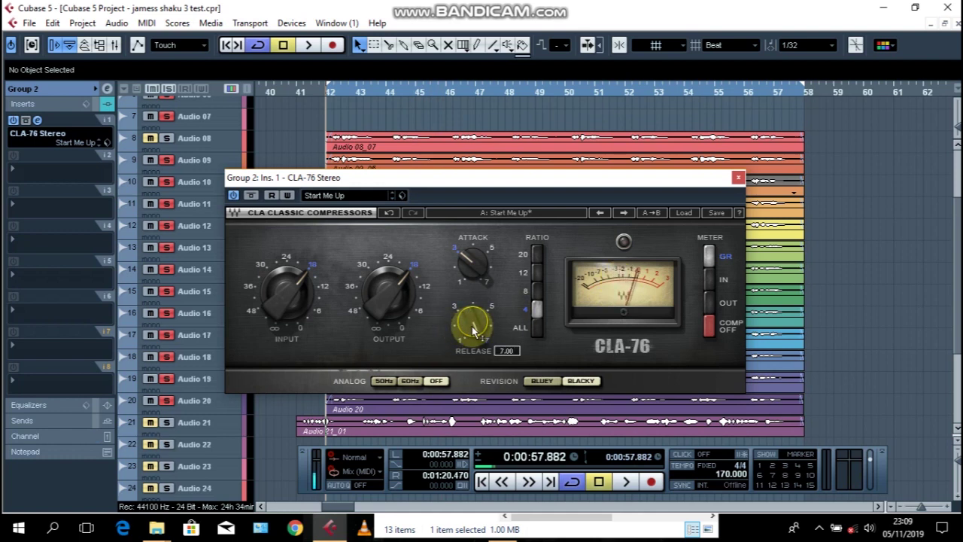
pyautogui.press('space')
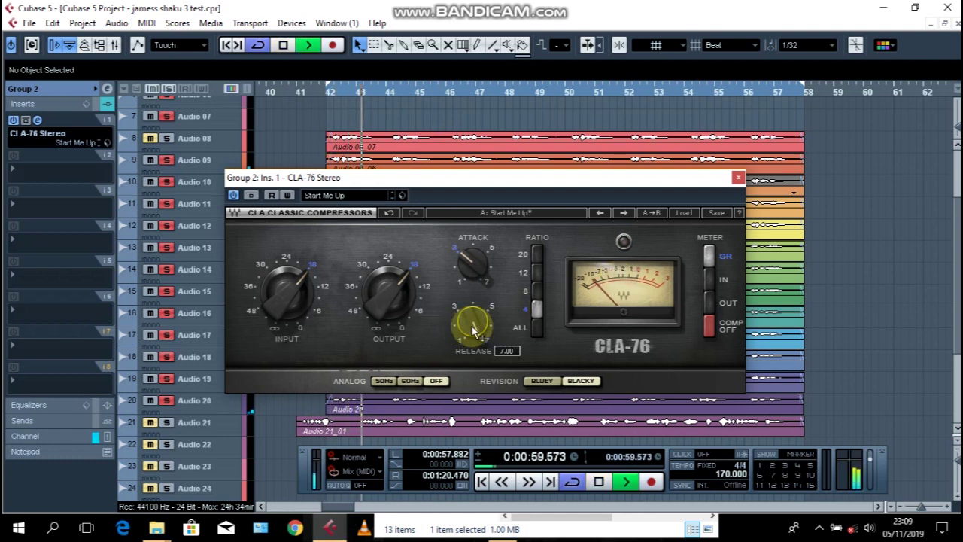
pyautogui.press('space')
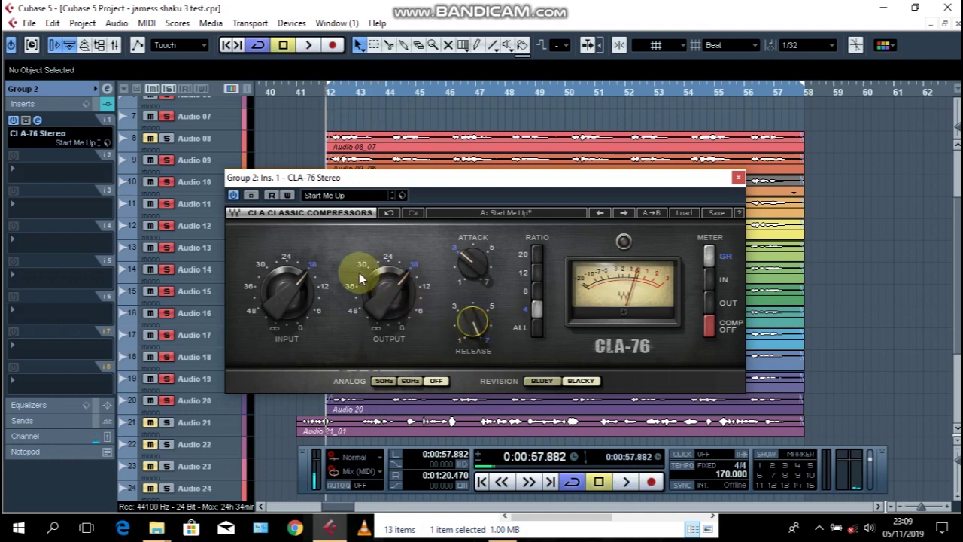
pyautogui.click(737, 179)
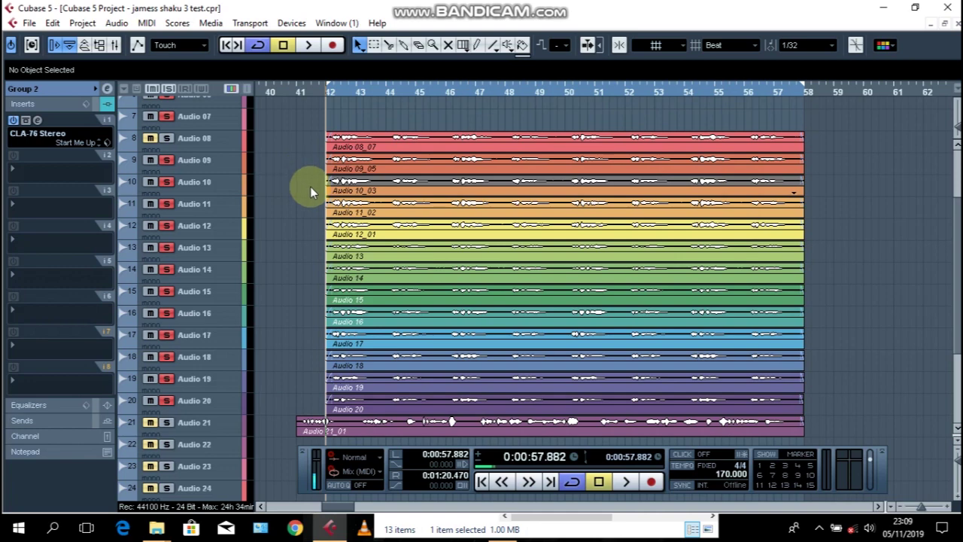
# Load the FabFilter Pro-Q 2 equalizer into Group 2's second insert slot and reposition its window so it fits on screen
pyautogui.click(43, 170)
pyautogui.moveTo(87, 167)
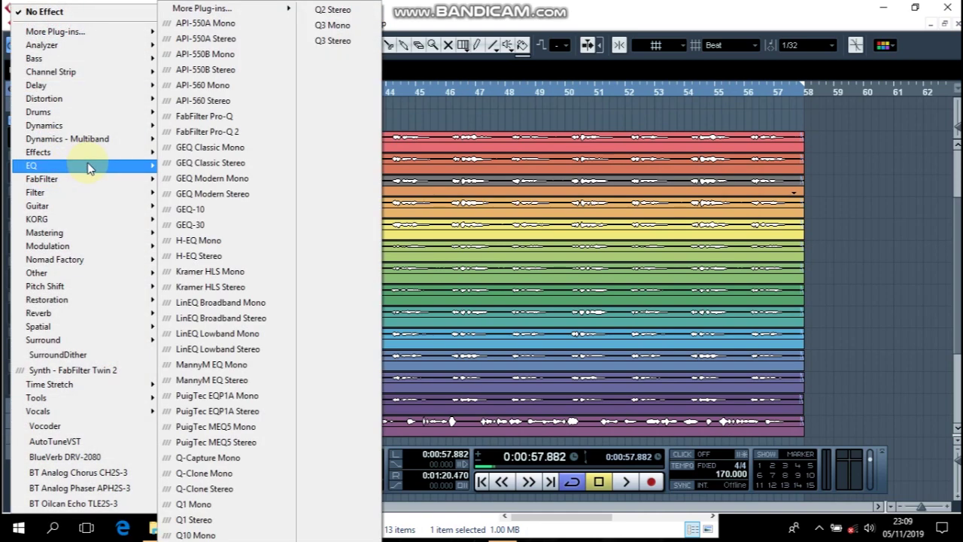
pyautogui.click(234, 132)
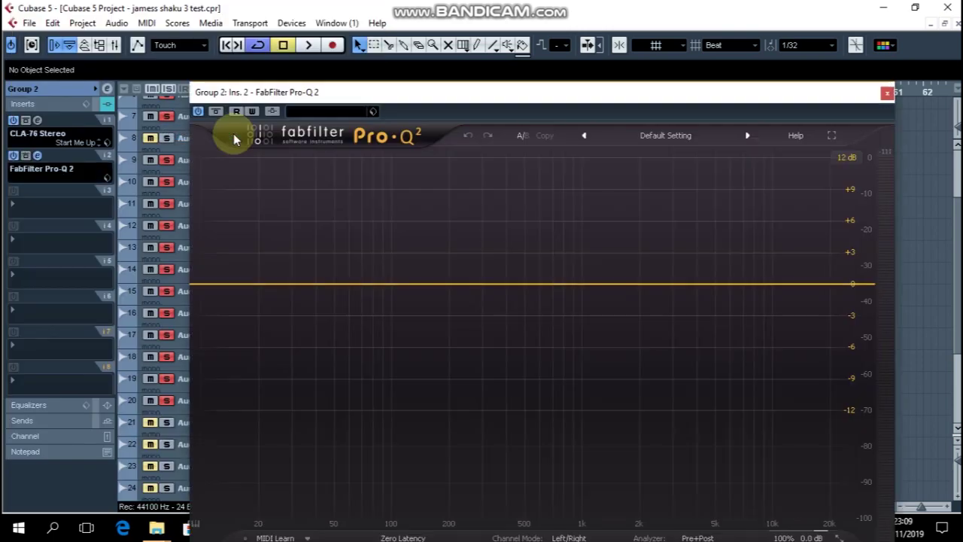
pyautogui.moveTo(398, 91); pyautogui.dragTo(378, 64)
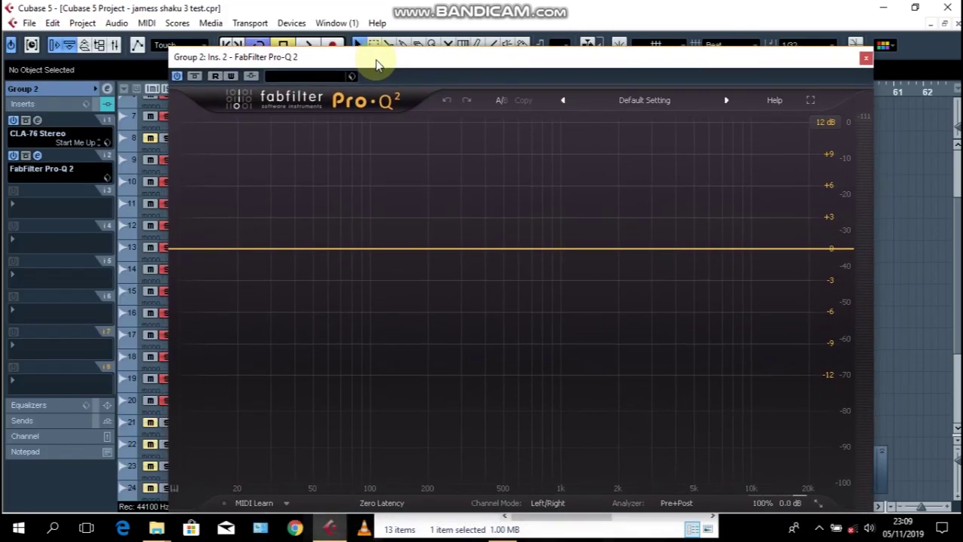
# Add an EQ band at about 142 Hz and change its shape to Low Cut
pyautogui.click(399, 249)
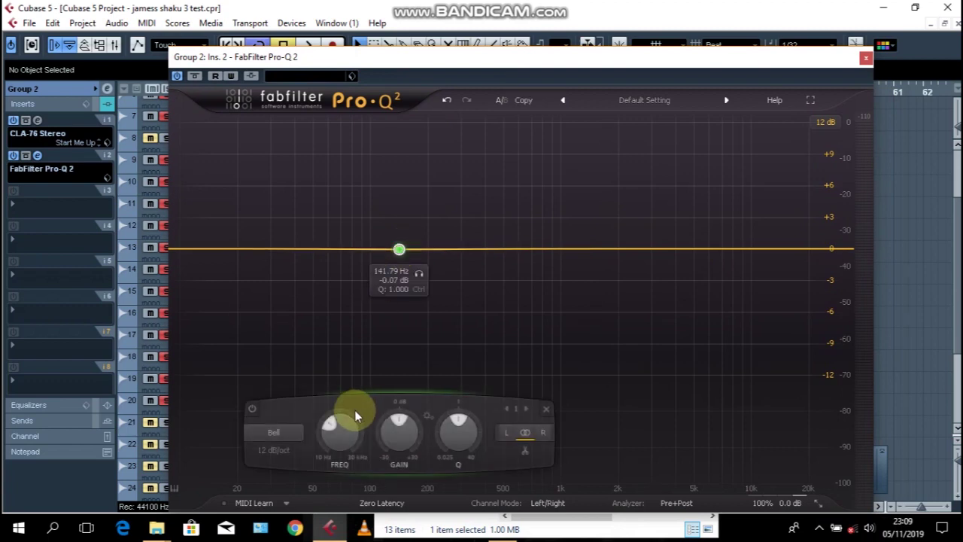
pyautogui.rightClick(399, 249)
pyautogui.moveTo(504, 275)
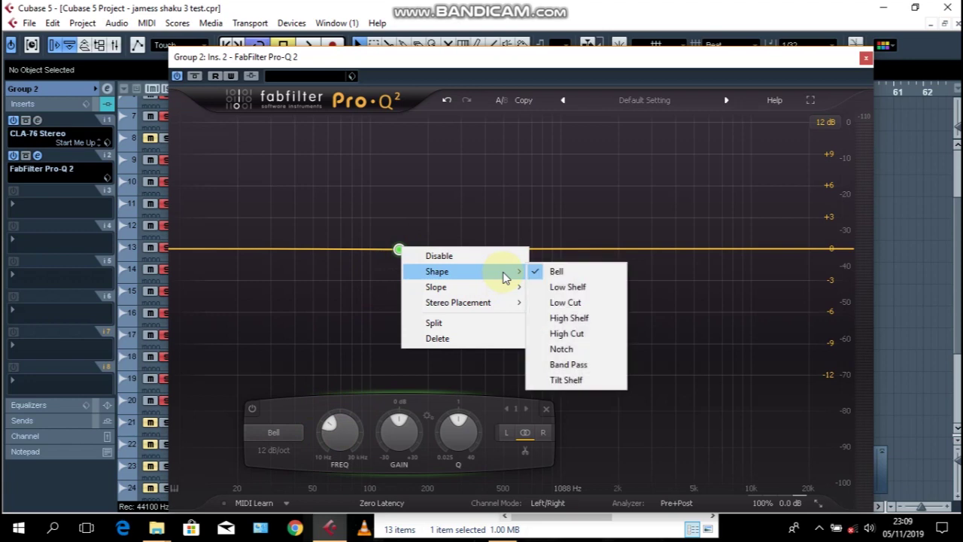
pyautogui.click(576, 303)
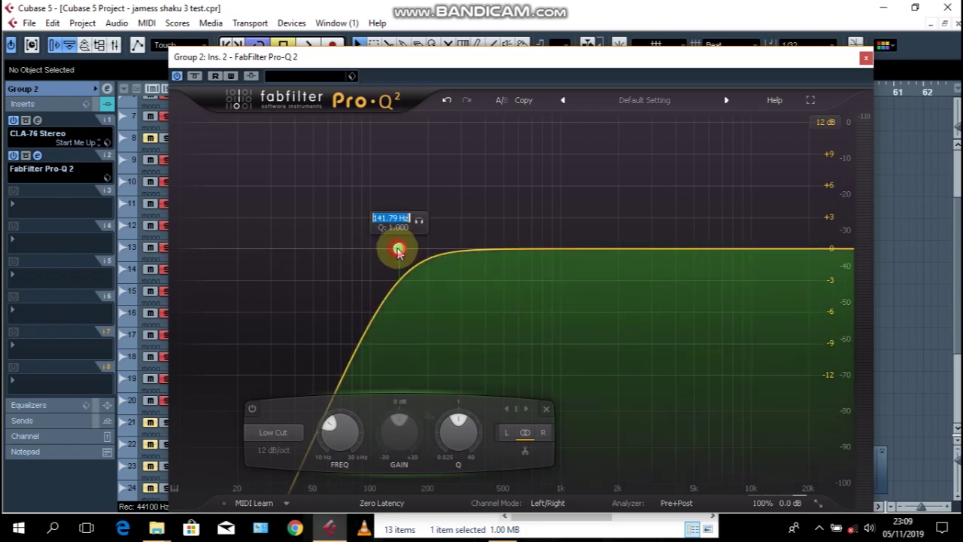
# Set the low-cut band's frequency to 200 Hz and audition the filtered tracks
pyautogui.write('200')
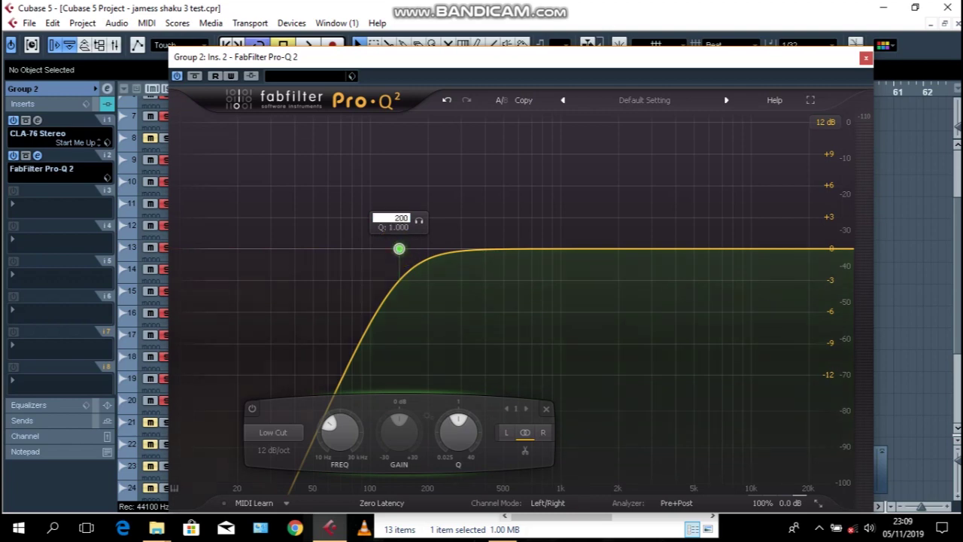
pyautogui.press('Return')
pyautogui.press('space')
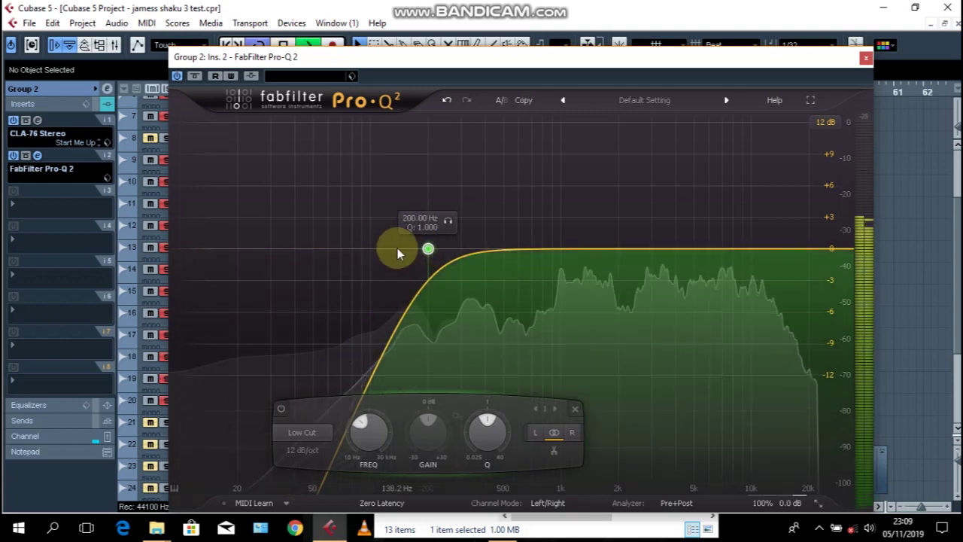
pyautogui.press('space')
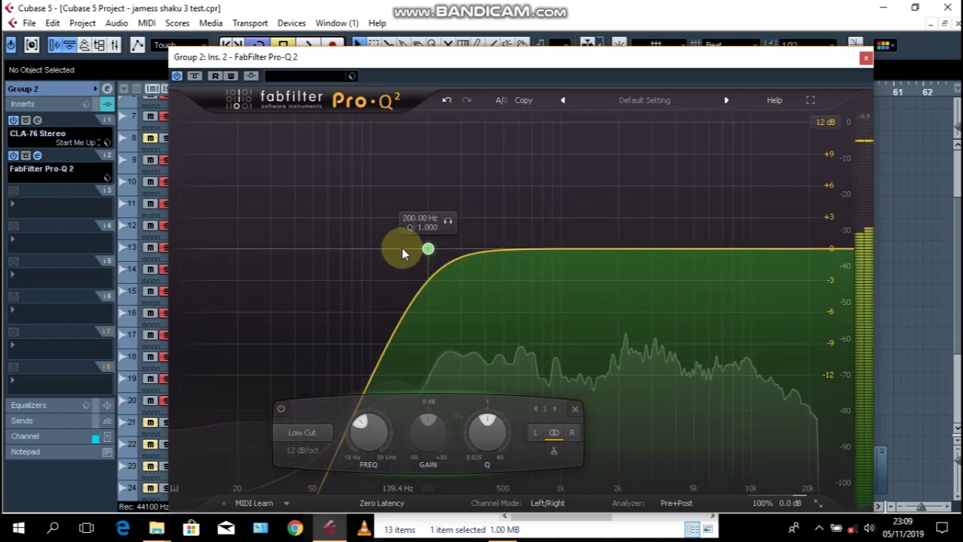
# Set the low-cut band's frequency to 150 Hz and audition the filtered tracks
pyautogui.doubleClick(428, 250)
pyautogui.write('150')
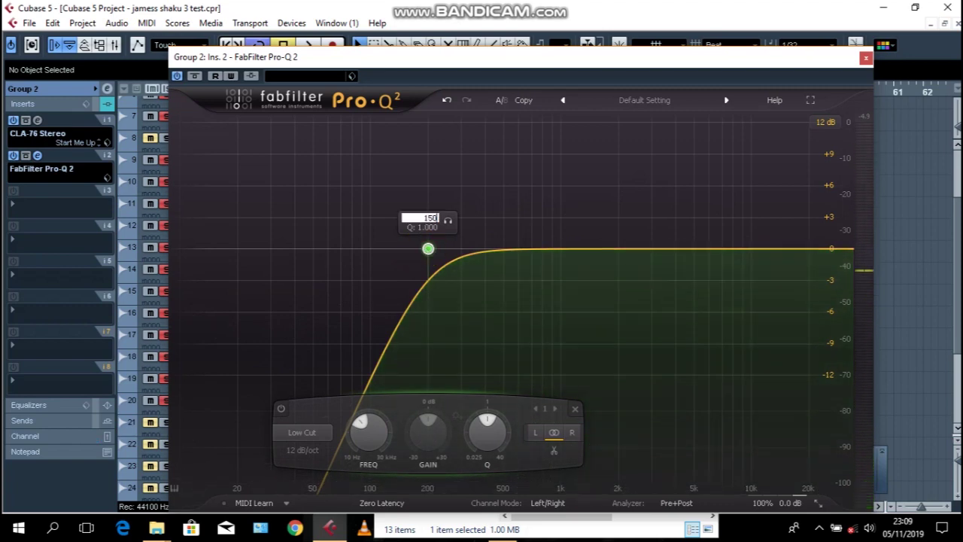
pyautogui.press('Return')
pyautogui.press('space')
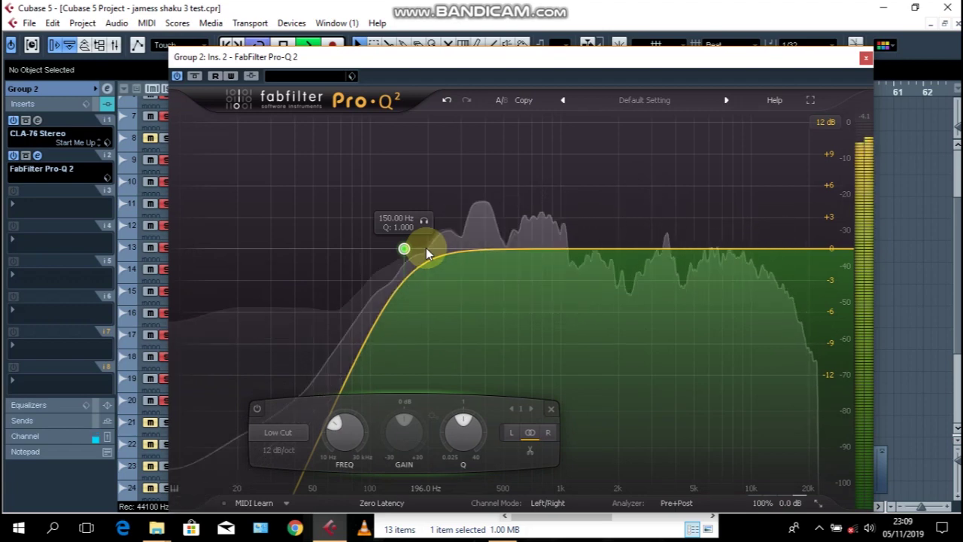
pyautogui.press('space')
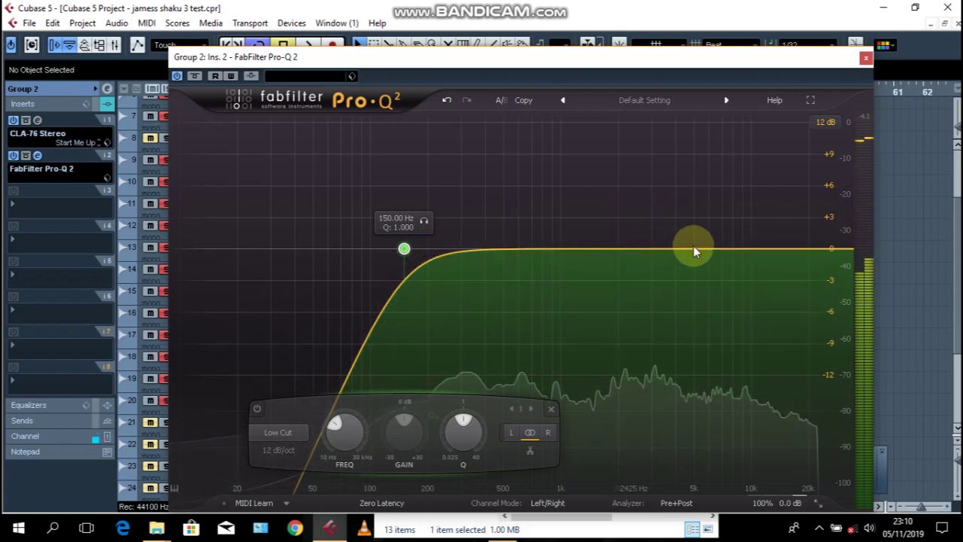
# Add a gentle high-shelf boost of about 2 dB around 4.5 kHz, audition it, and close the equalizer's window
pyautogui.moveTo(811, 248); pyautogui.dragTo(689, 226)
pyautogui.press('space')
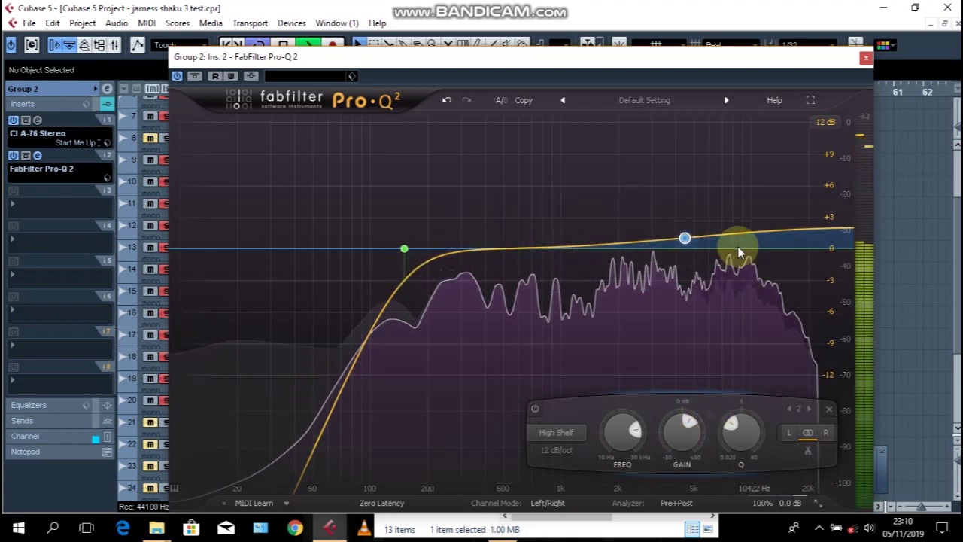
pyautogui.click(865, 58)
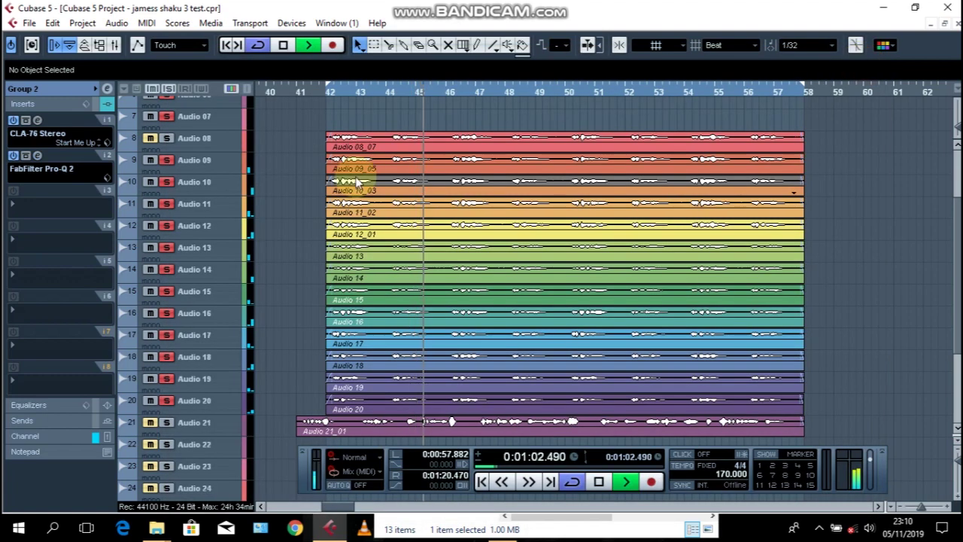
pyautogui.press('space')
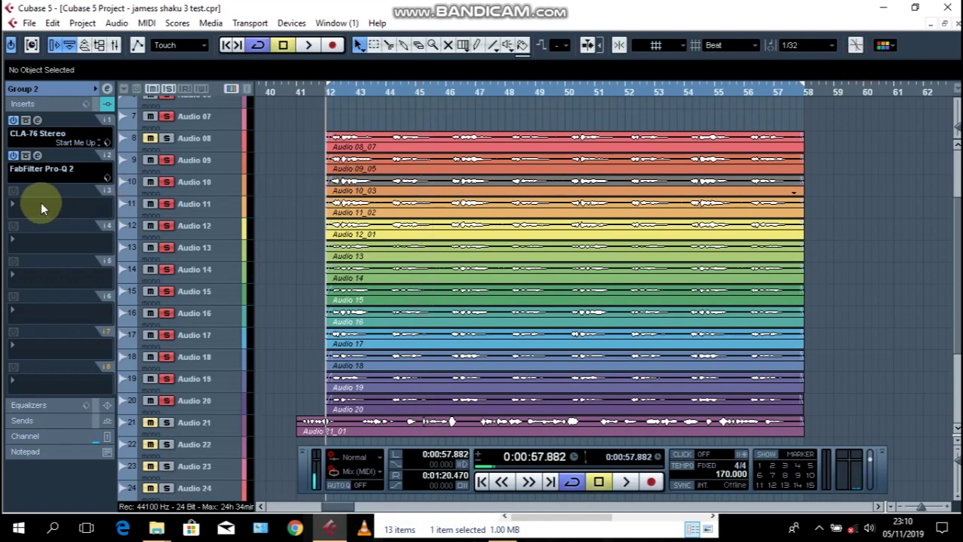
# Load the NS1 Stereo noise suppressor into the third insert slot of Group 2
pyautogui.click(41, 207)
pyautogui.moveTo(117, 248)
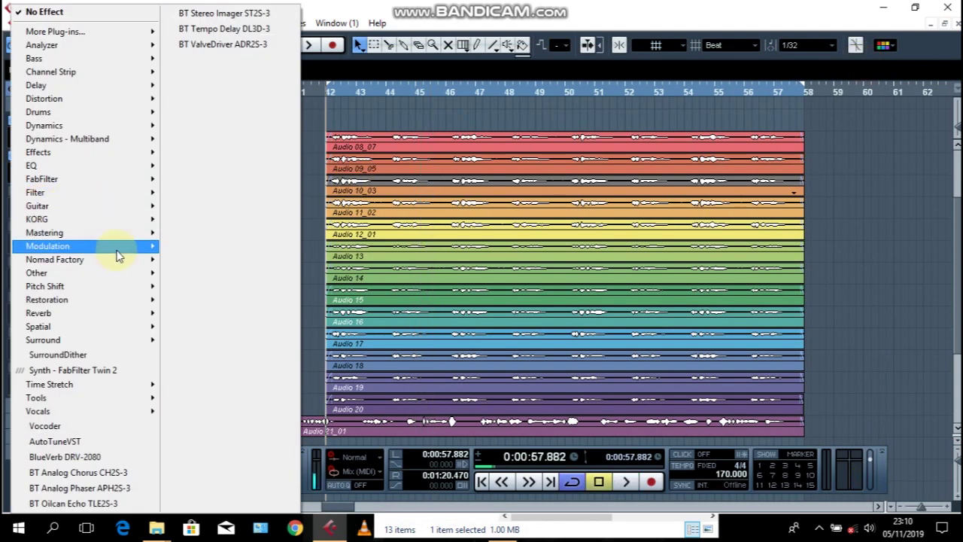
pyautogui.moveTo(130, 301)
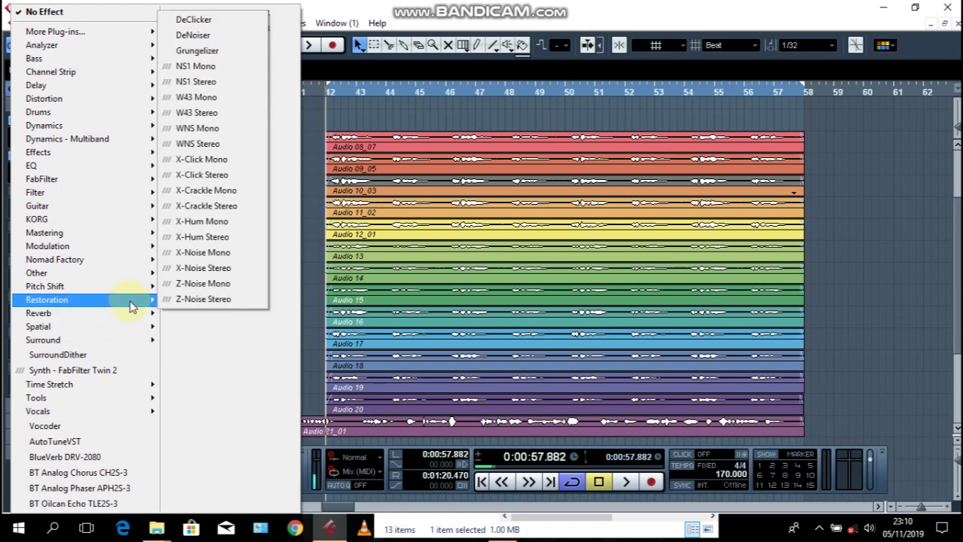
pyautogui.click(211, 85)
# Set the NS1 noise suppressor's fader to 20 and start playing the soloed tracks through it
pyautogui.click(552, 407)
pyautogui.write('20')
pyautogui.press('Return')
pyautogui.press('space')
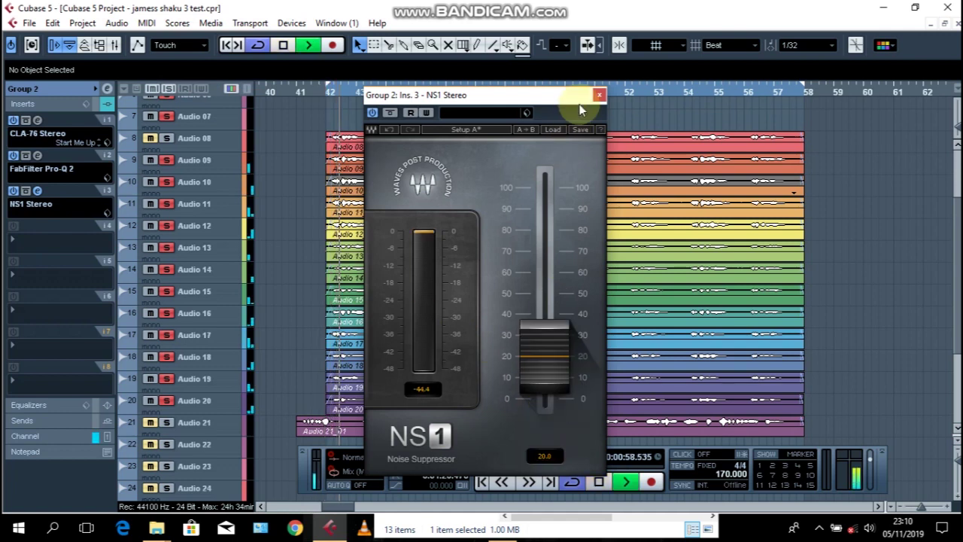
# Close the noise suppressor's window, stop playback, and load RDeEsser Stereo into the fourth insert slot of Group 2
pyautogui.click(599, 95)
pyautogui.press('space')
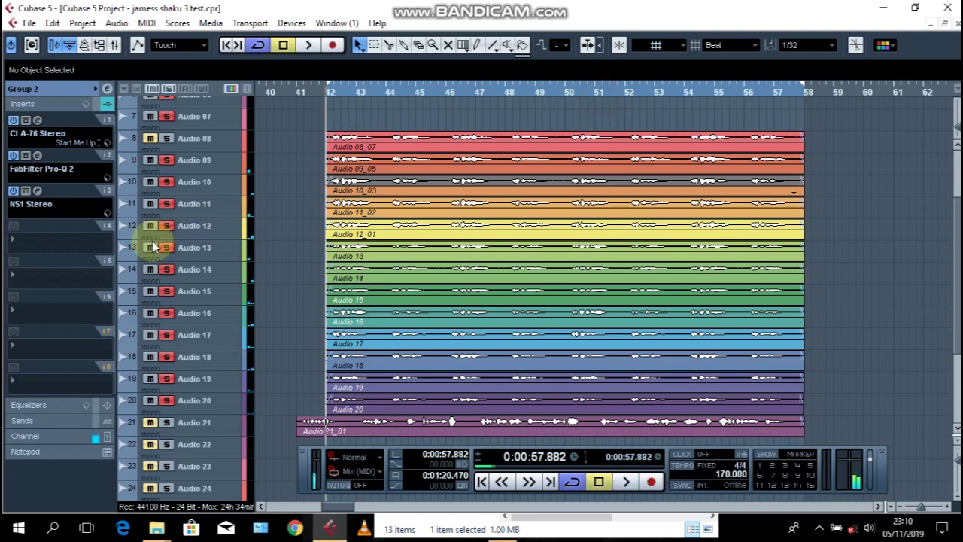
pyautogui.click(48, 239)
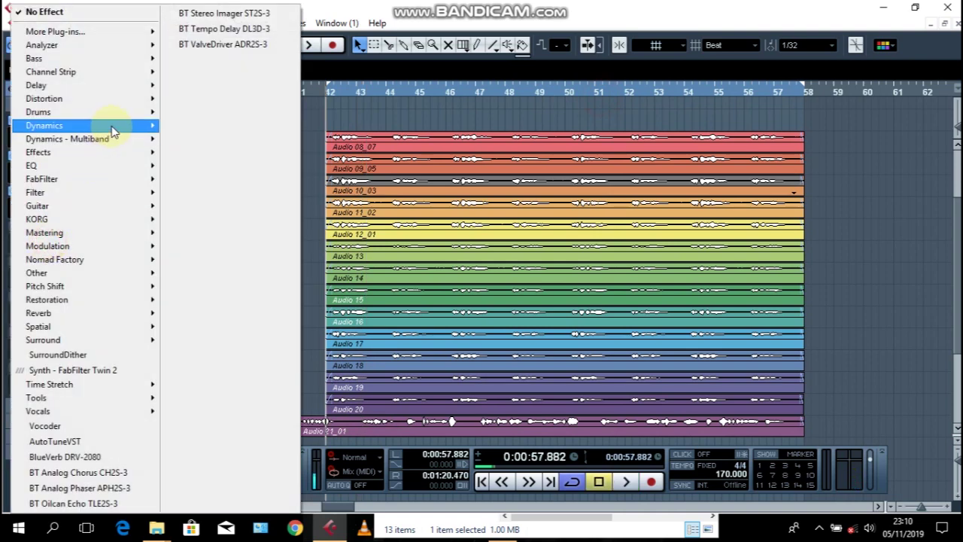
pyautogui.moveTo(111, 130)
pyautogui.moveTo(251, 9)
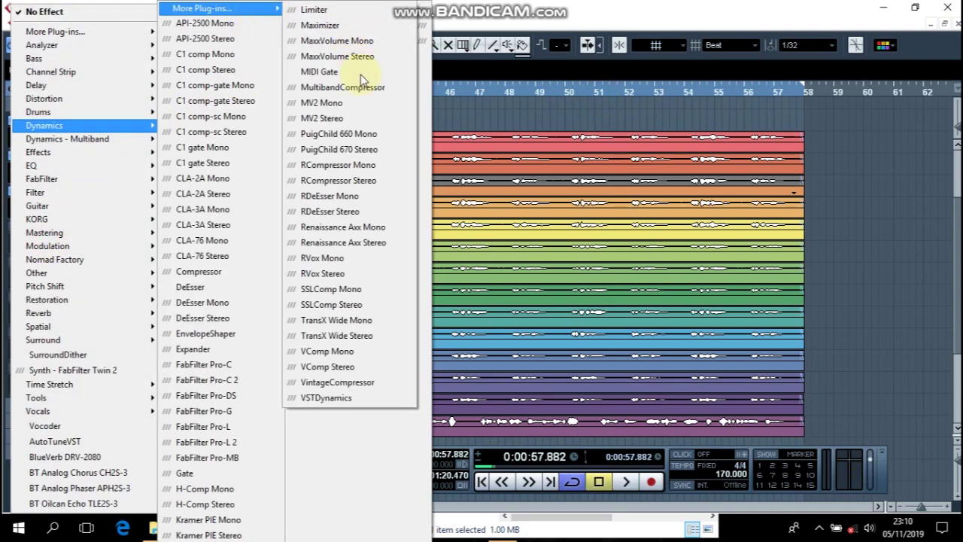
pyautogui.click(350, 212)
# Set the de-esser's threshold to about -30, audition the soloed tracks through it, and close its window
pyautogui.moveTo(570, 300); pyautogui.dragTo(570, 293)
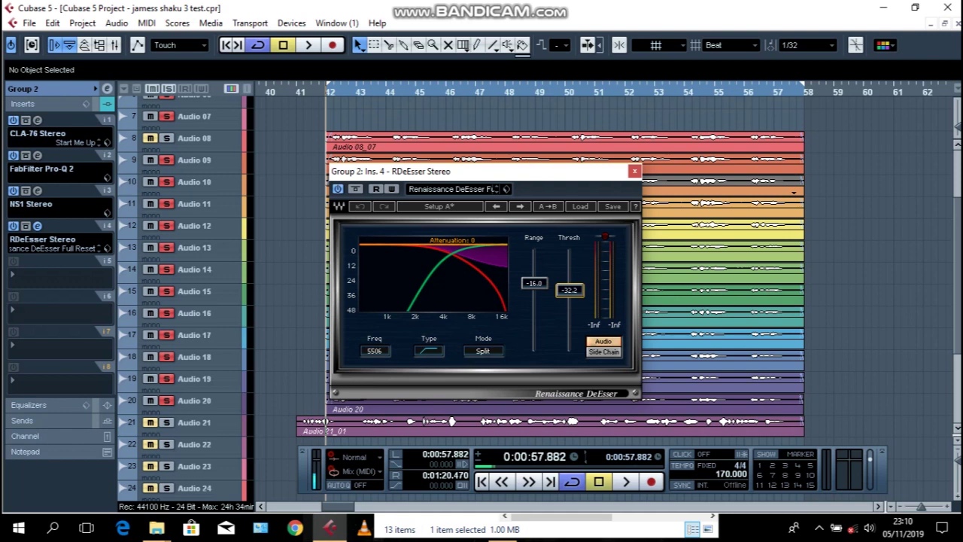
pyautogui.moveTo(570, 290); pyautogui.dragTo(572, 295)
pyautogui.press('space')
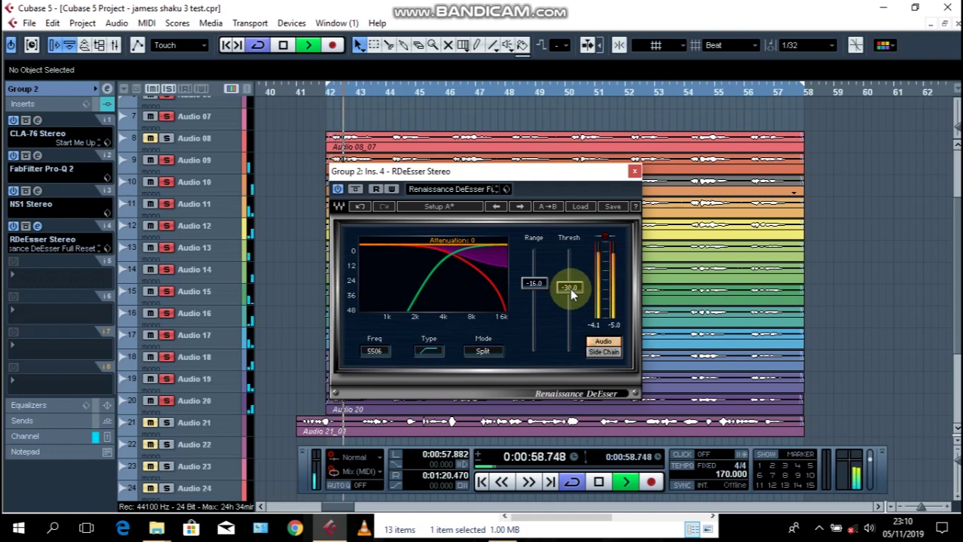
pyautogui.click(634, 171)
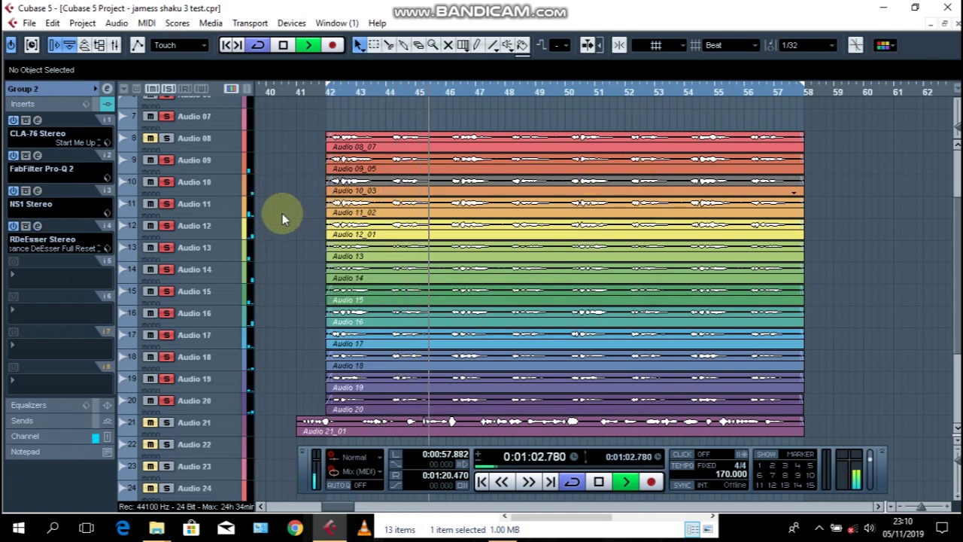
pyautogui.press('space')
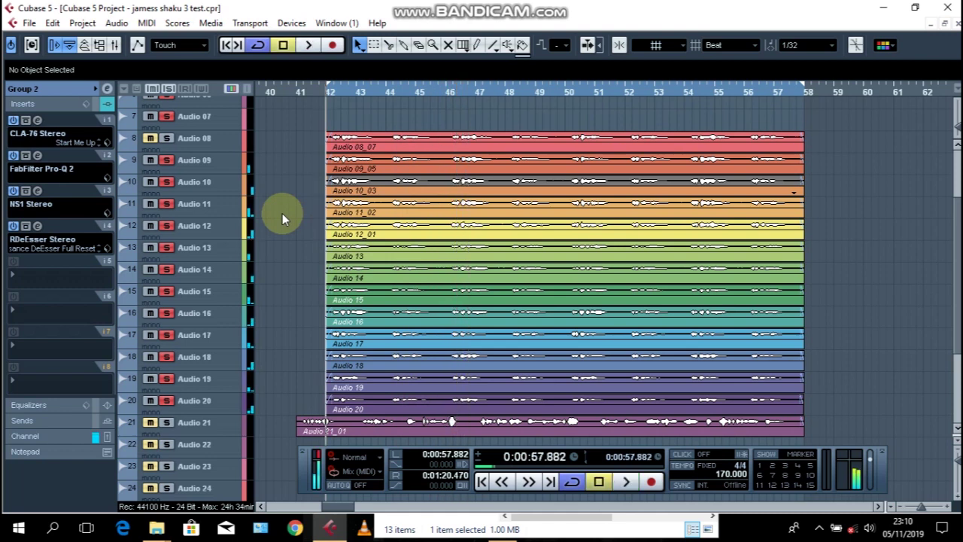
# Load the S1 Imager Stereo plug-in into the fifth insert slot of Group 2
pyautogui.click(49, 280)
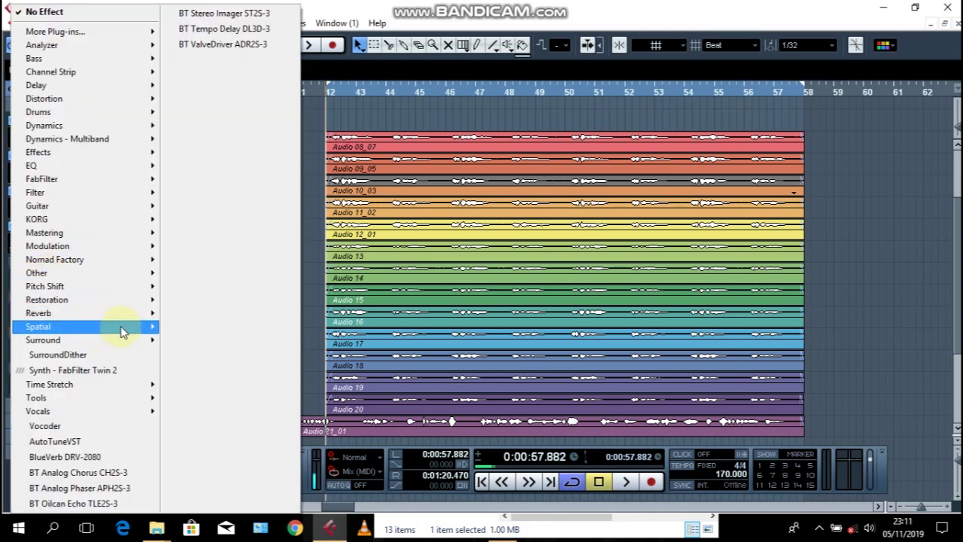
pyautogui.moveTo(122, 330)
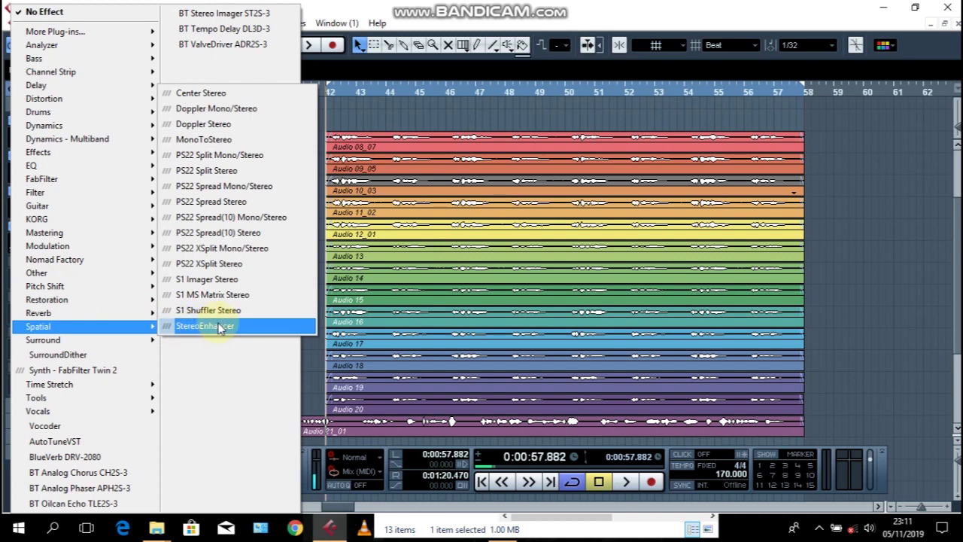
pyautogui.click(221, 279)
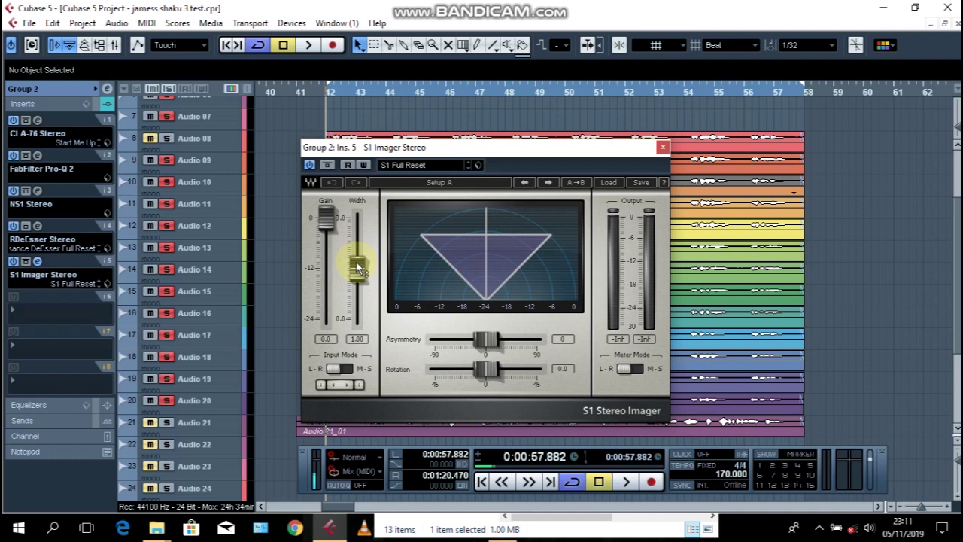
# Widen the S1 Imager's stereo width to 1.56 while auditioning the soloed tracks, and close its window
pyautogui.press('space')
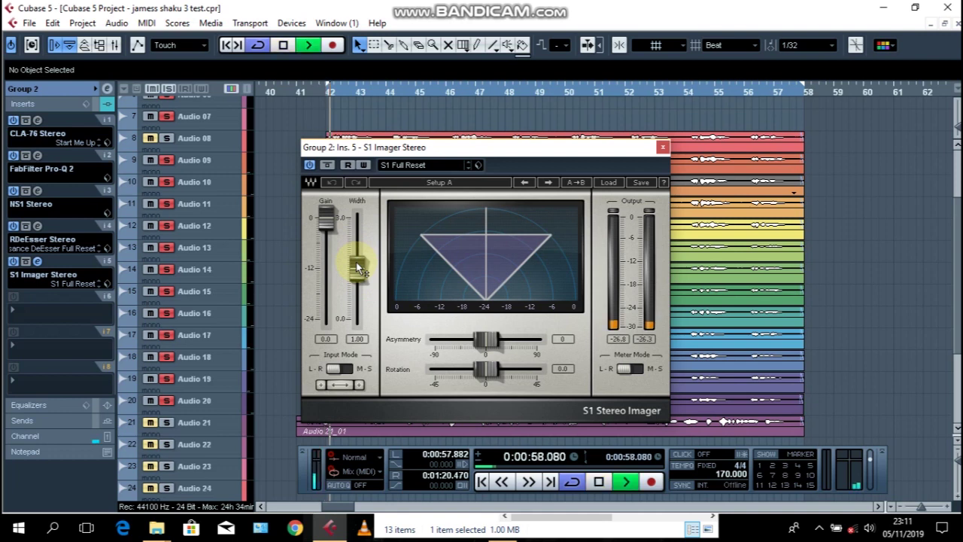
pyautogui.moveTo(359, 275)
pyautogui.mouseDown()
pyautogui.moveTo(358, 239)
pyautogui.moveTo(359, 316)
pyautogui.moveTo(361, 256)
pyautogui.mouseUp()
pyautogui.press('space')
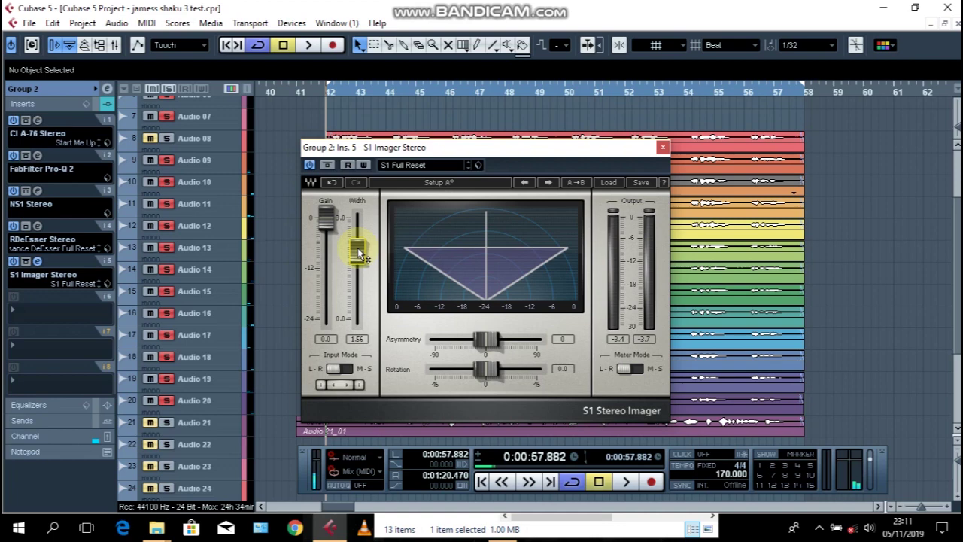
pyautogui.click(663, 146)
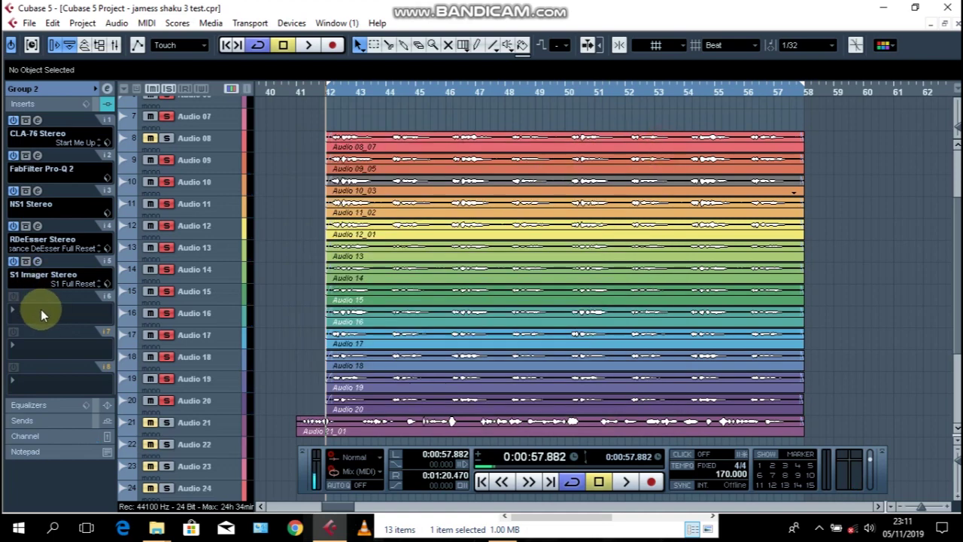
# Load the RVerb Stereo reverb into the sixth insert slot of Group 2
pyautogui.click(41, 316)
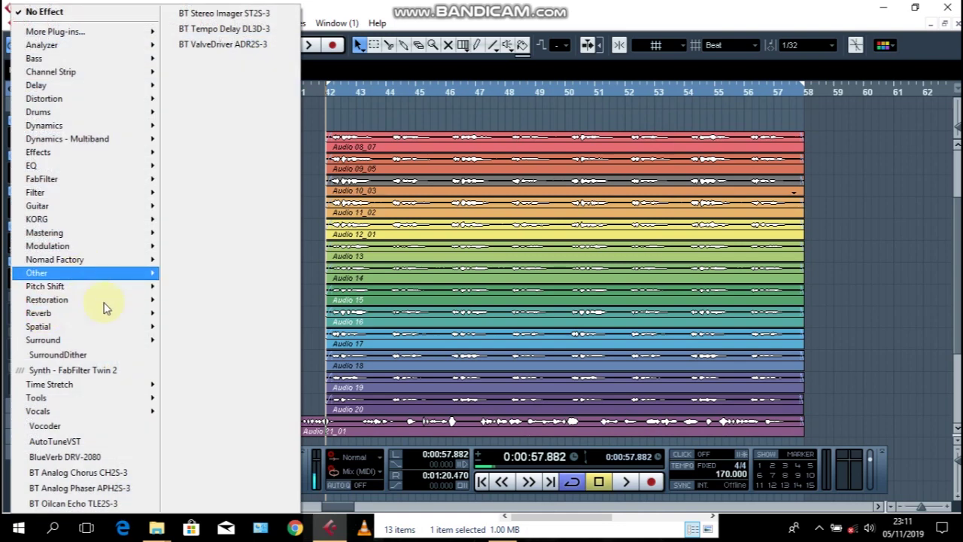
pyautogui.moveTo(150, 313)
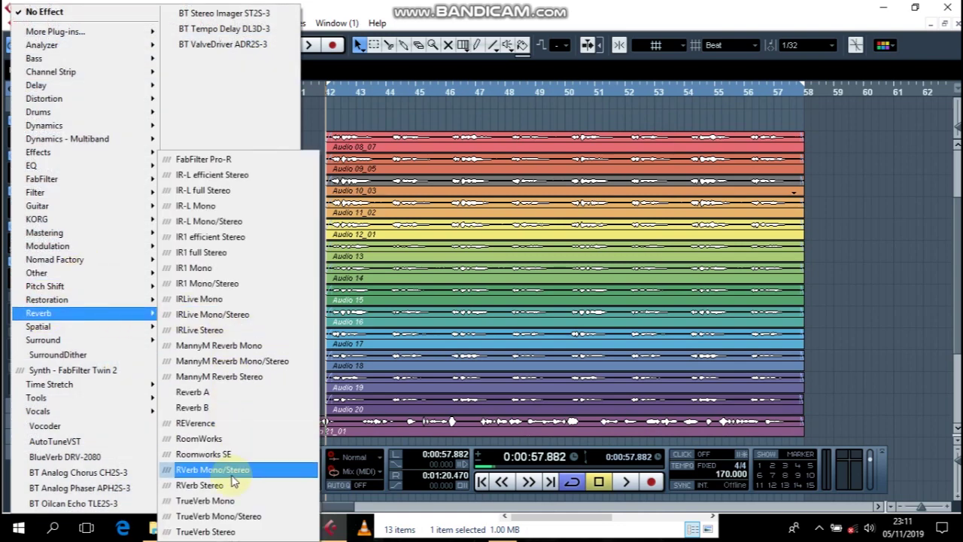
pyautogui.click(235, 489)
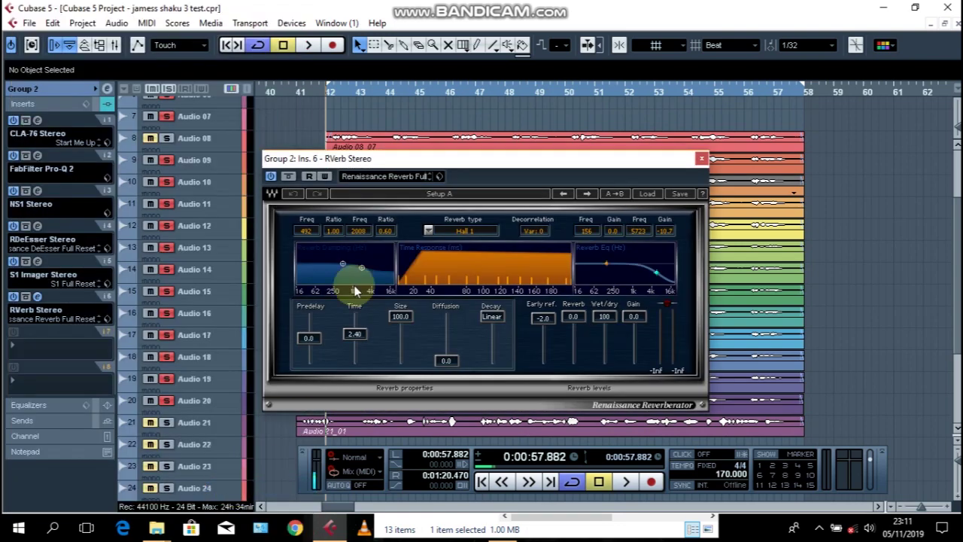
# Look through the reverb's type and preset options and load its Vocal Plate factory preset
pyautogui.click(428, 230)
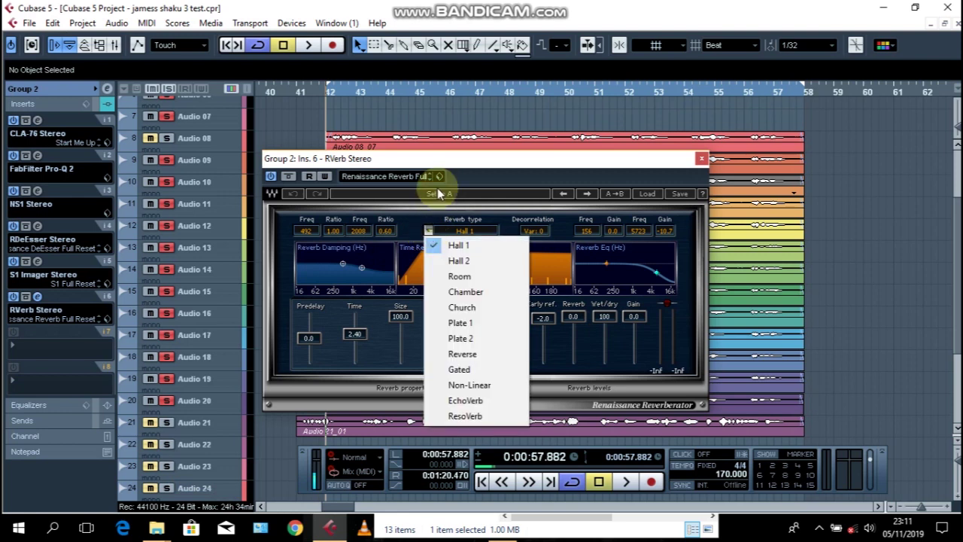
pyautogui.click(458, 177)
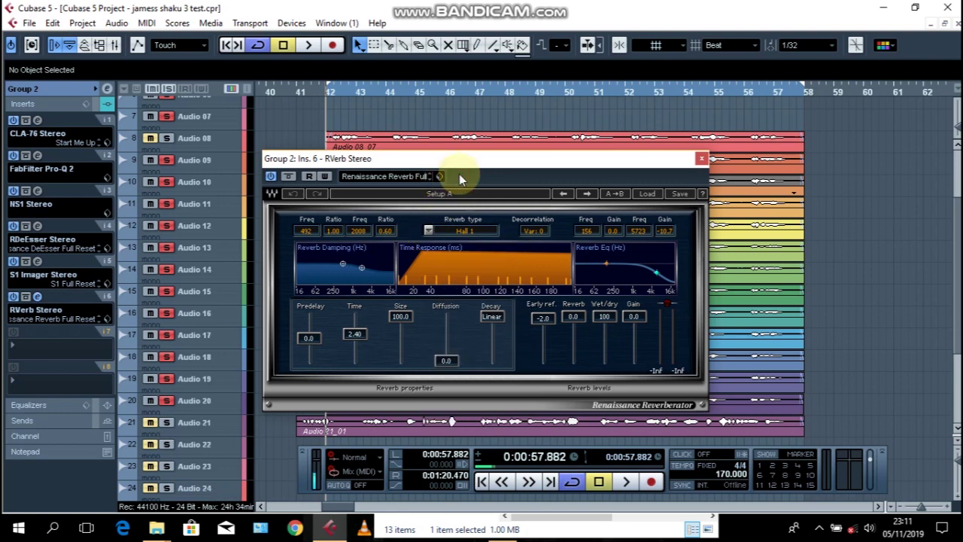
pyautogui.click(442, 176)
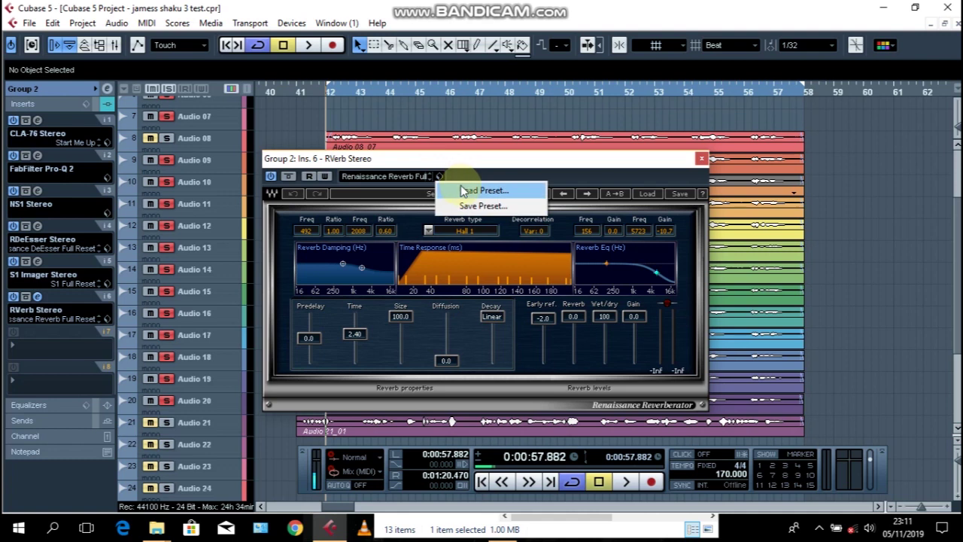
pyautogui.click(463, 190)
pyautogui.click(432, 237)
pyautogui.click(586, 179)
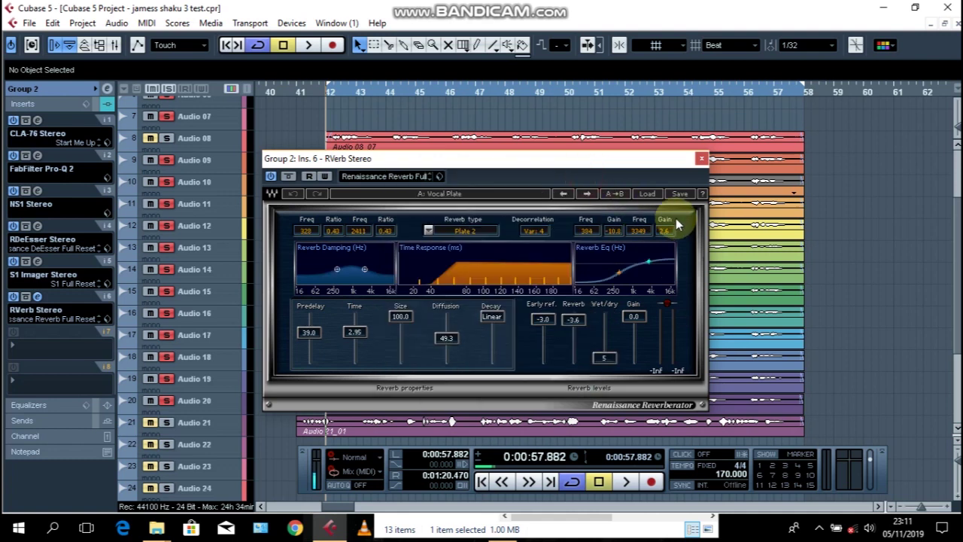
# Reset the 3349 Hz Reverb EQ band's gain to 0, audition the reverberated tracks, and close the reverb's window
pyautogui.click(667, 230)
pyautogui.press('space')
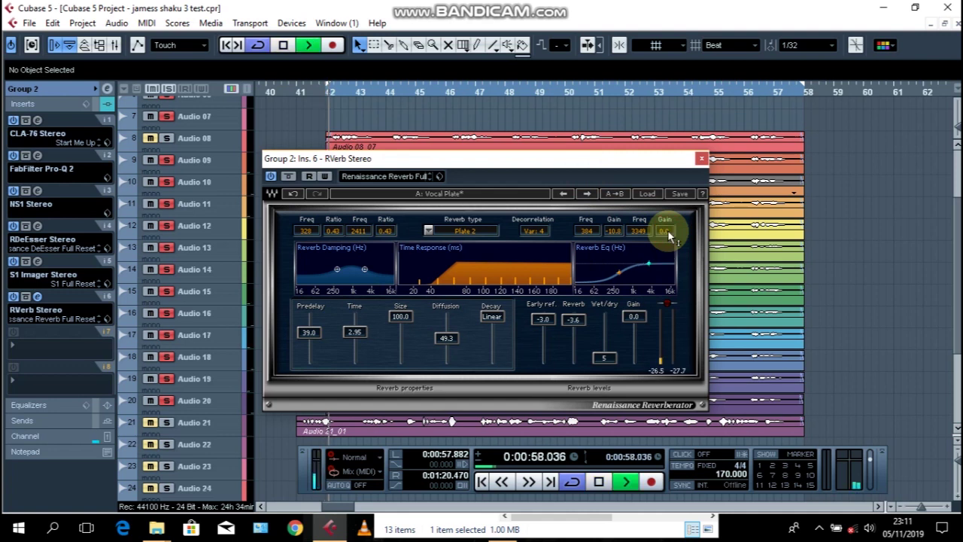
pyautogui.click(701, 160)
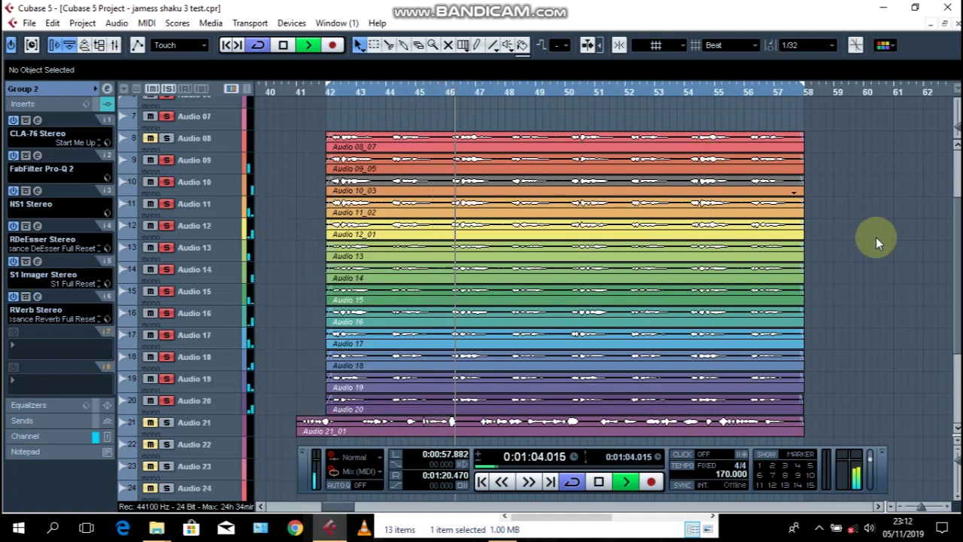
pyautogui.press('space')
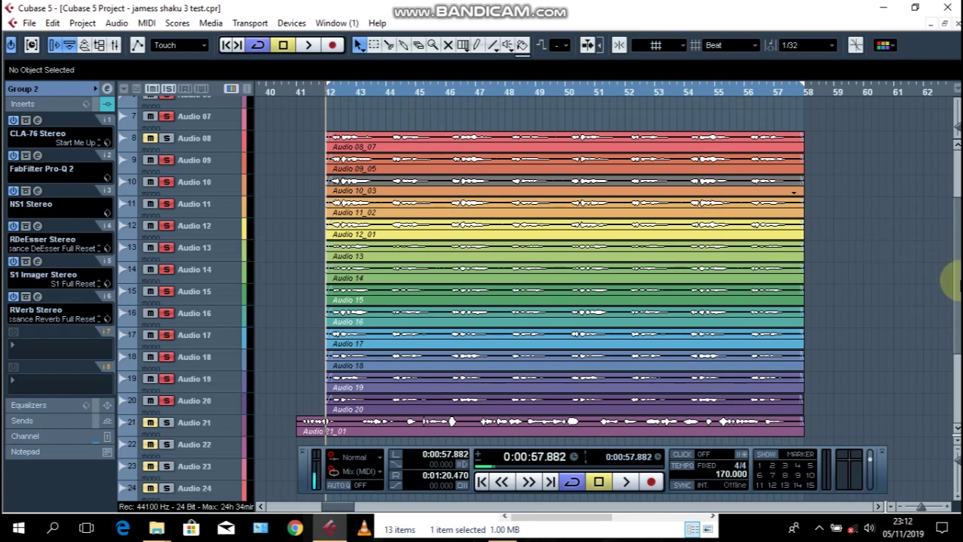
# Add a stereo FX channel track below the existing delay channel with C6-SideChain Stereo as its effect
pyautogui.scroll(-8, 952, 280)
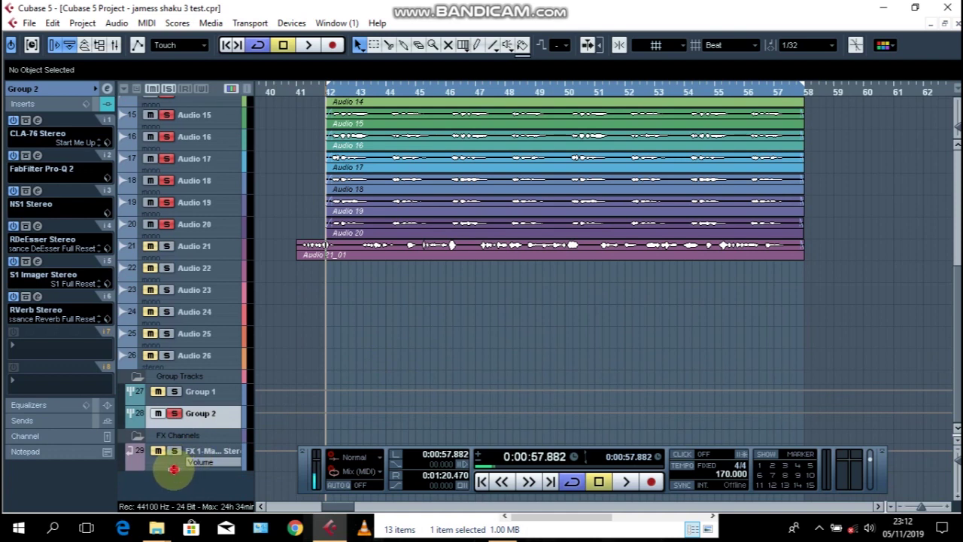
pyautogui.click(174, 470)
pyautogui.rightClick(185, 485)
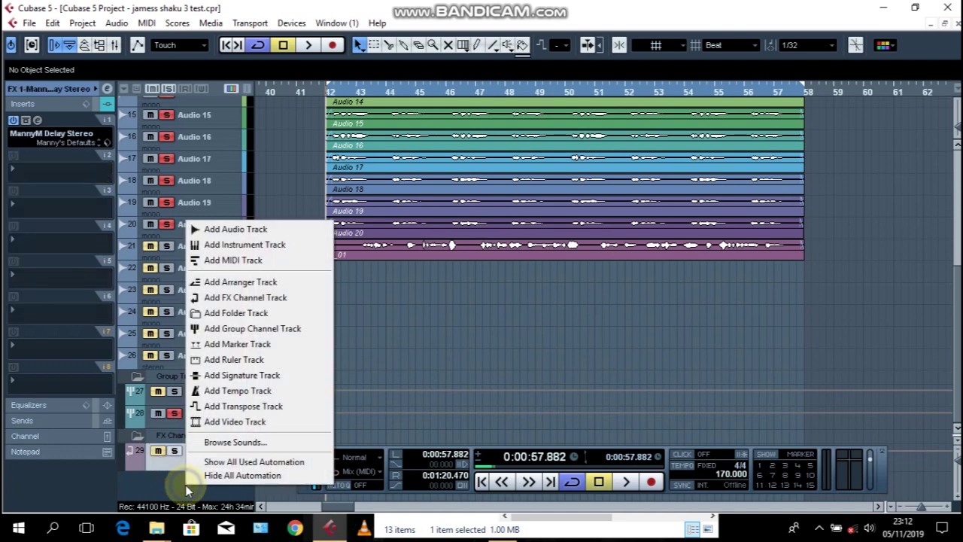
pyautogui.click(279, 299)
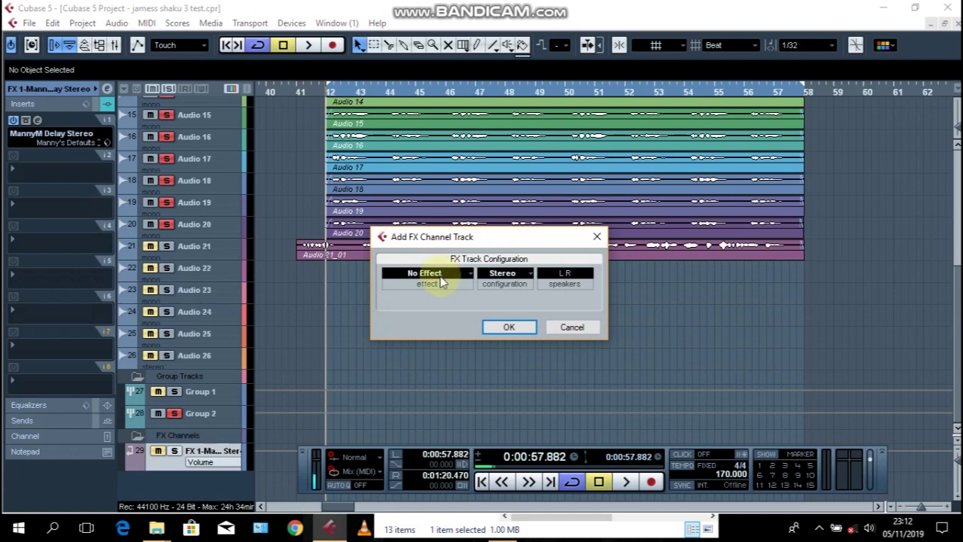
pyautogui.click(440, 276)
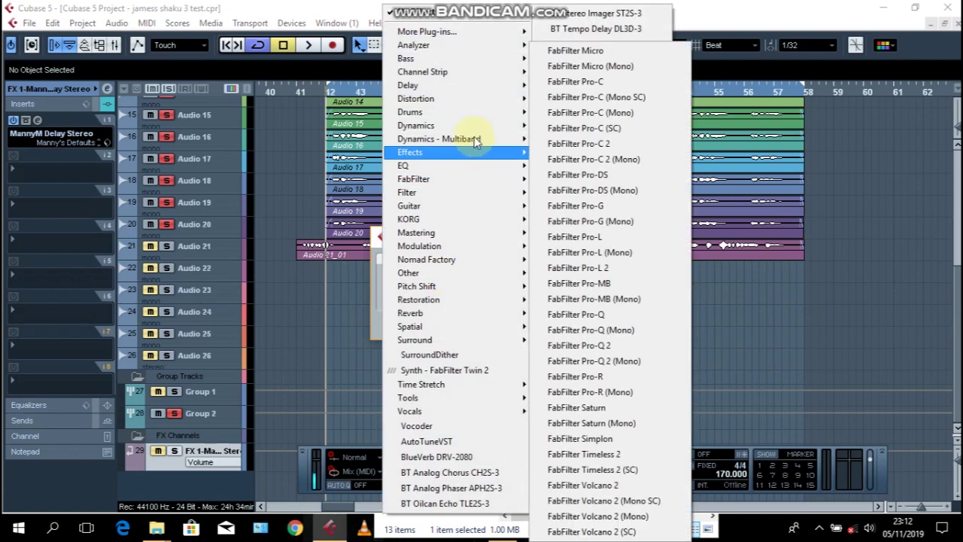
pyautogui.moveTo(474, 72)
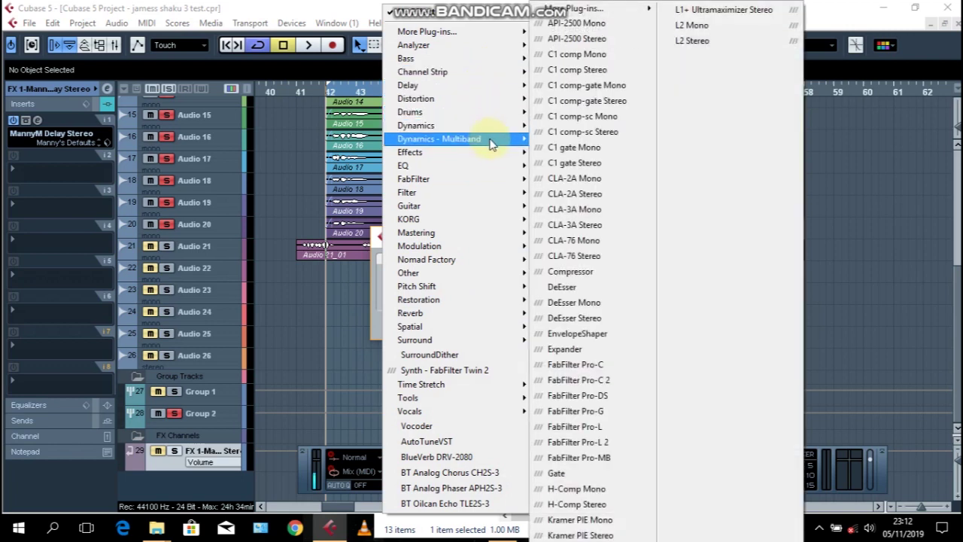
pyautogui.moveTo(491, 148)
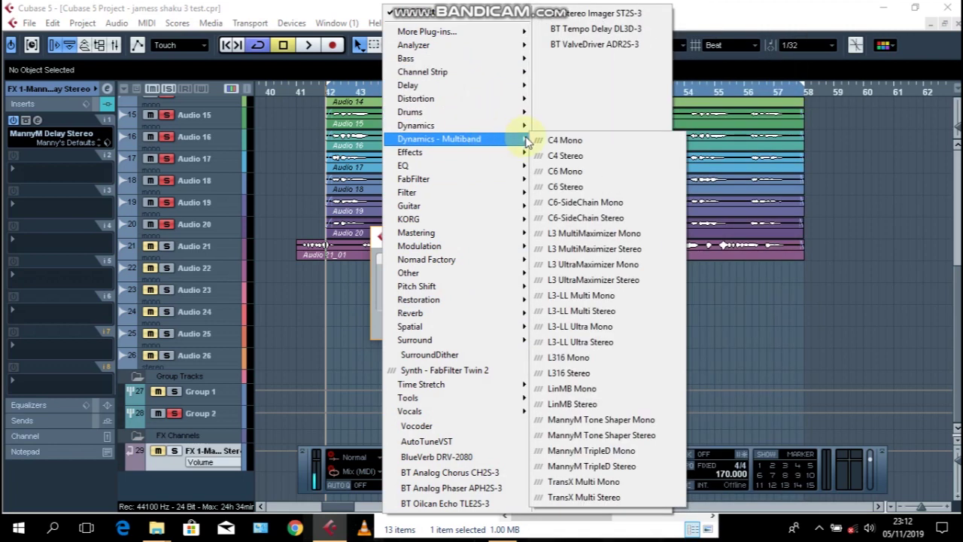
pyautogui.click(591, 219)
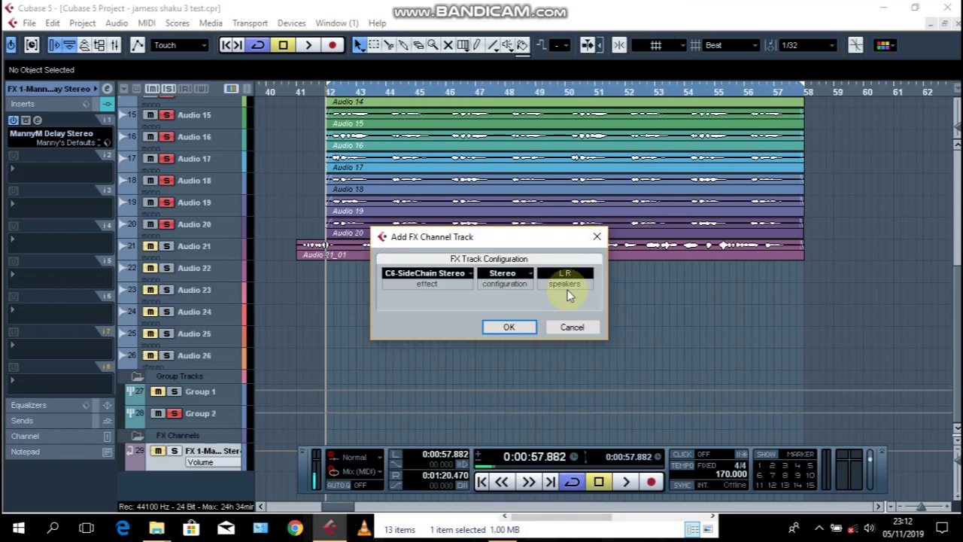
pyautogui.click(526, 330)
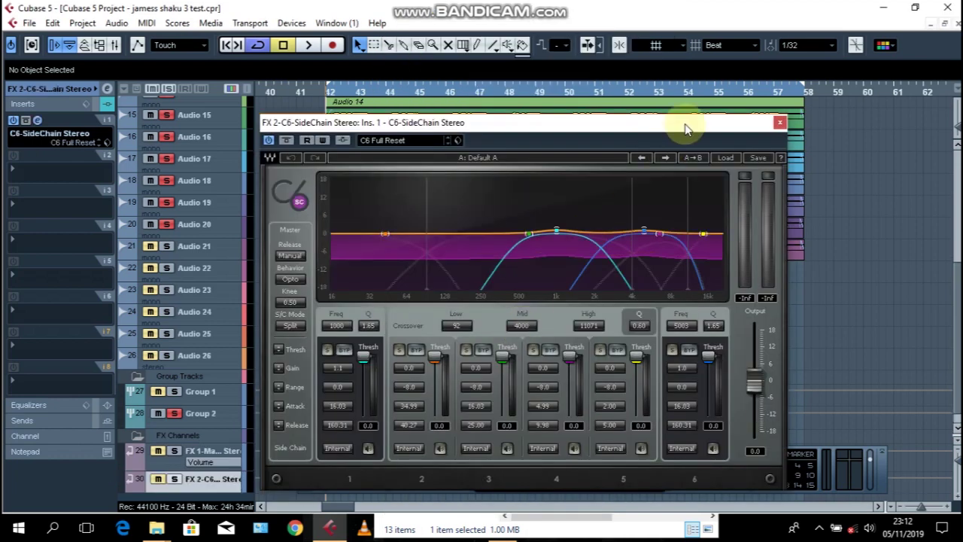
# Load the Backing vocal factory preset into the C6-SideChain compressor on the new FX channel
pyautogui.click(723, 160)
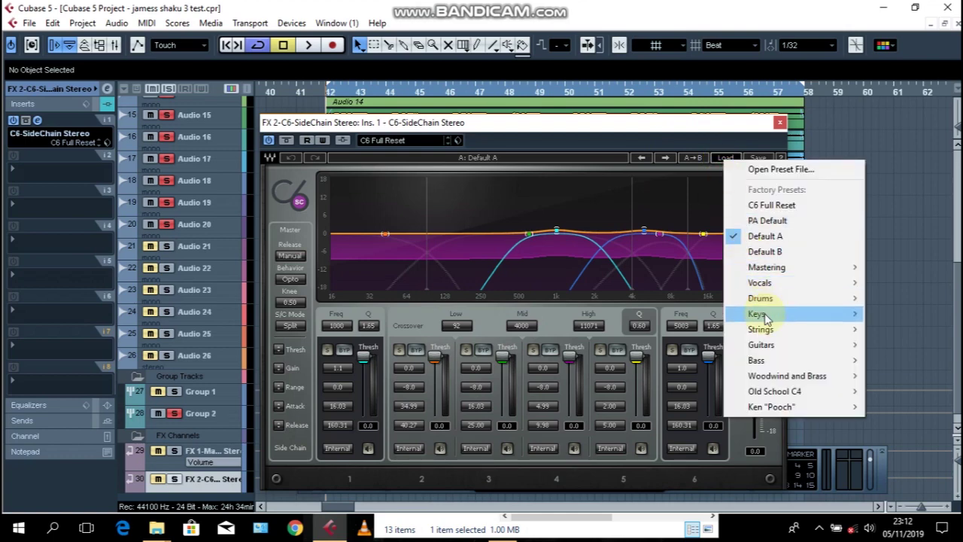
pyautogui.moveTo(763, 316)
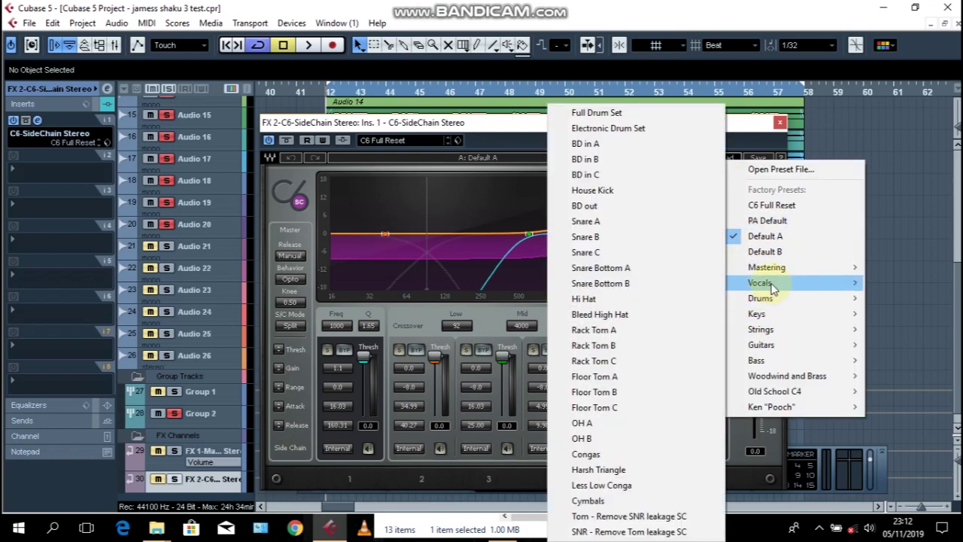
pyautogui.moveTo(762, 283)
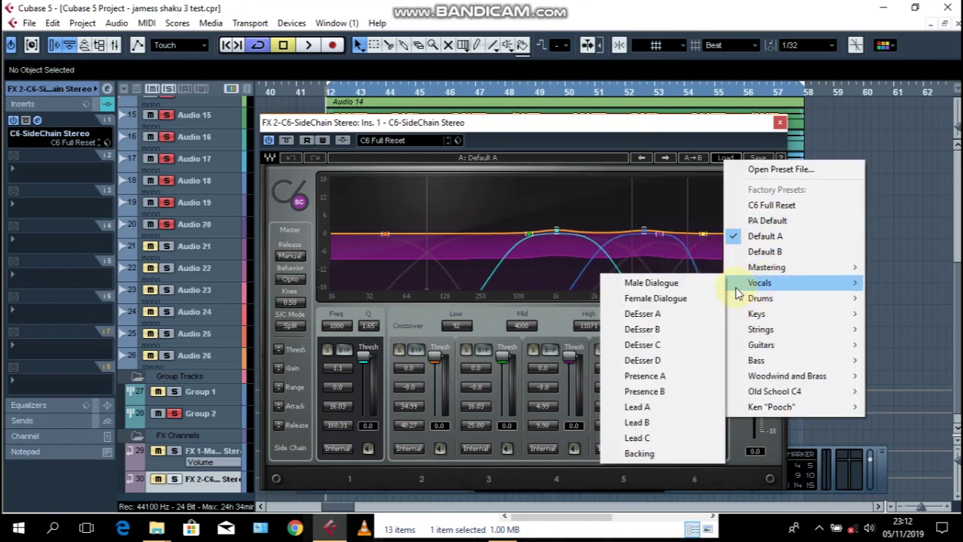
pyautogui.click(659, 453)
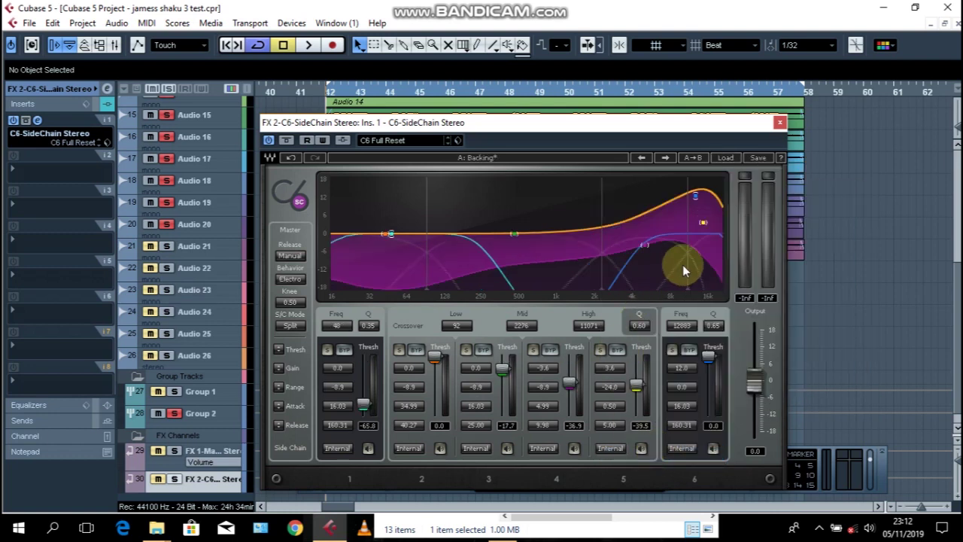
# Activate the side-chain input of the C6-SideChain compressor on the new FX channel and close its window
pyautogui.click(342, 141)
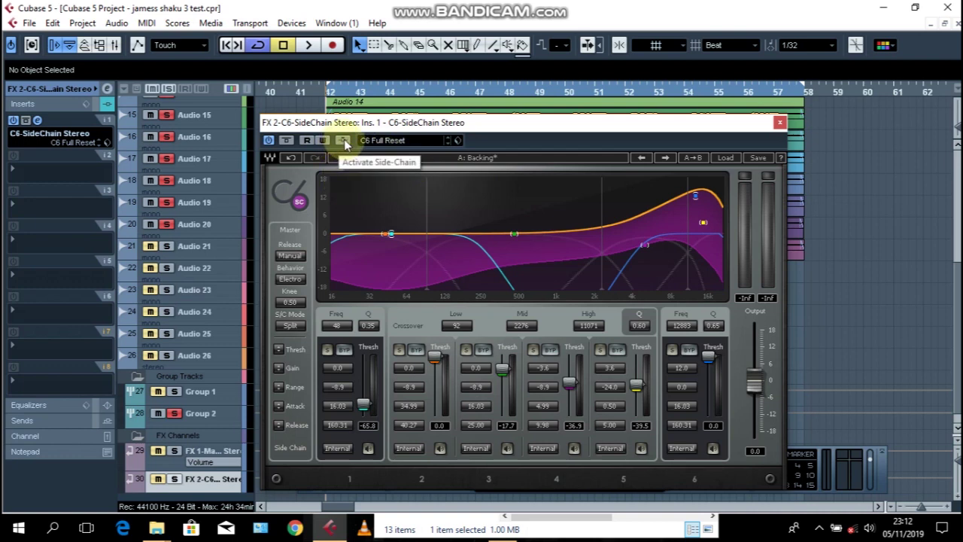
pyautogui.click(343, 142)
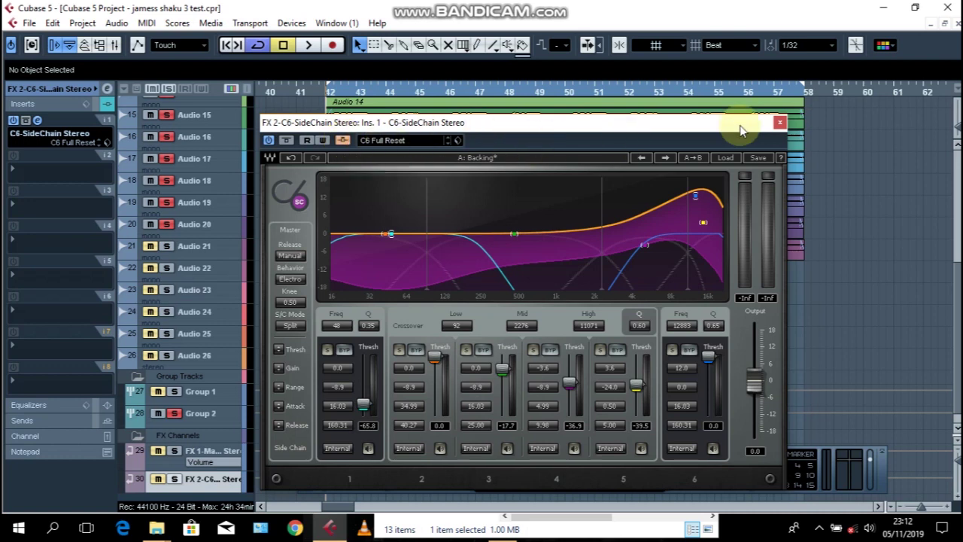
pyautogui.click(779, 122)
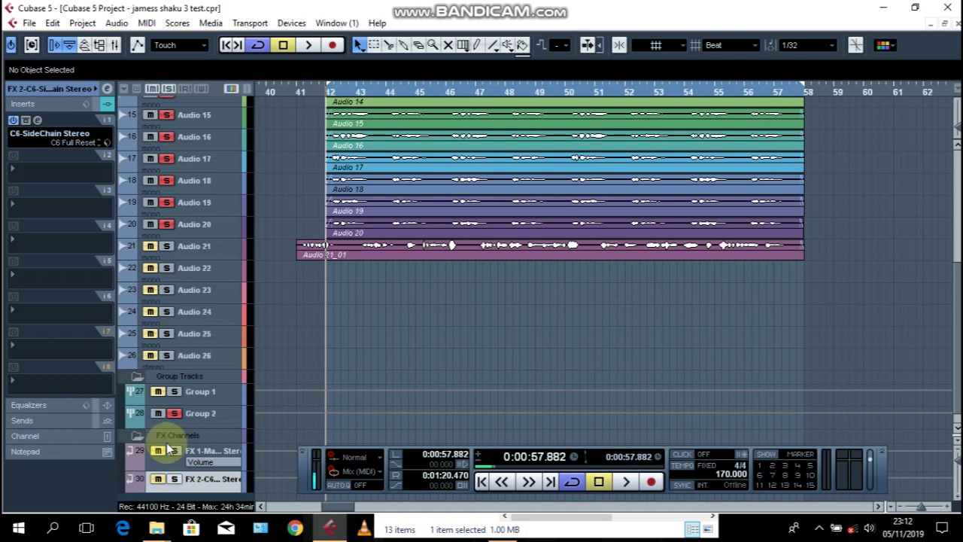
# In Group 2's channel settings, route the second send to the C6-SideChain side-chain on FX 2 and switch the send on
pyautogui.click(202, 416)
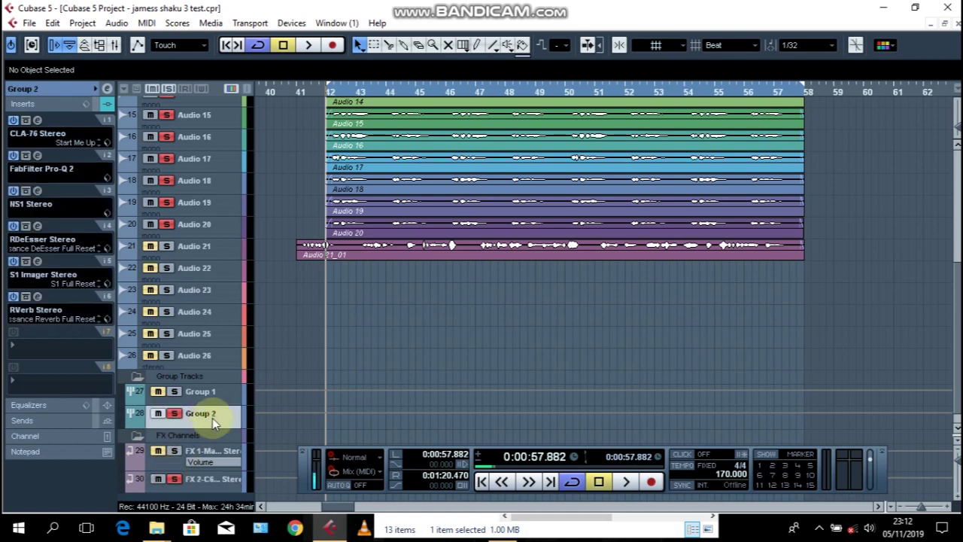
pyautogui.click(109, 90)
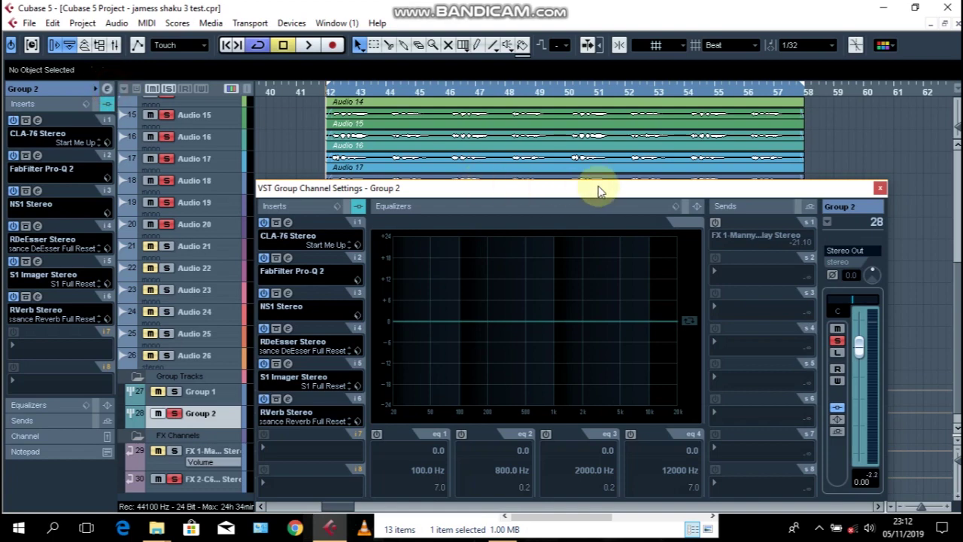
pyautogui.moveTo(612, 194); pyautogui.dragTo(577, 130)
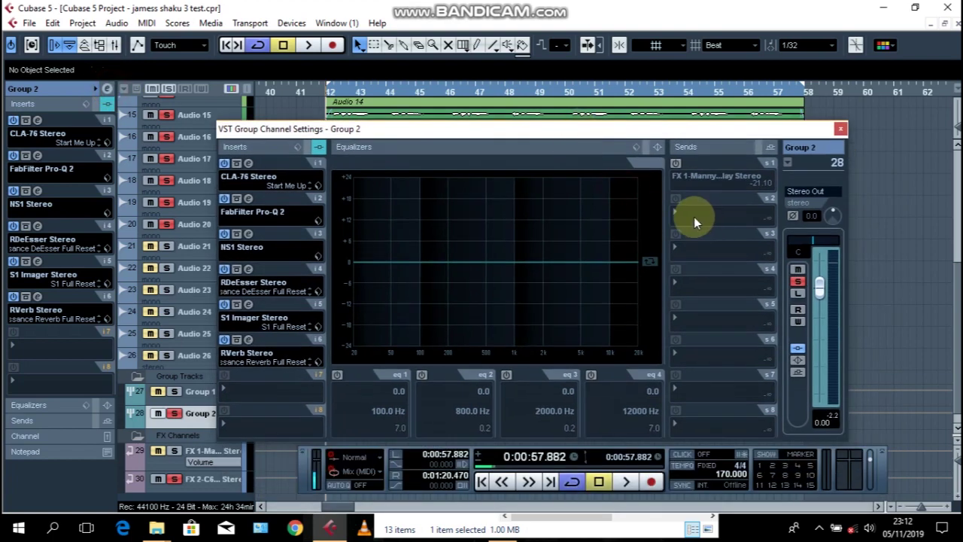
pyautogui.click(694, 216)
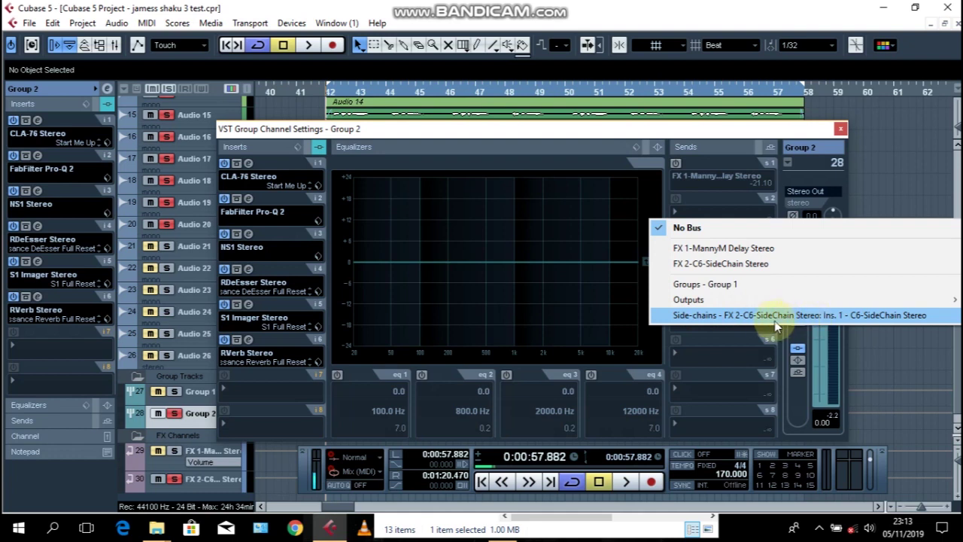
pyautogui.click(752, 322)
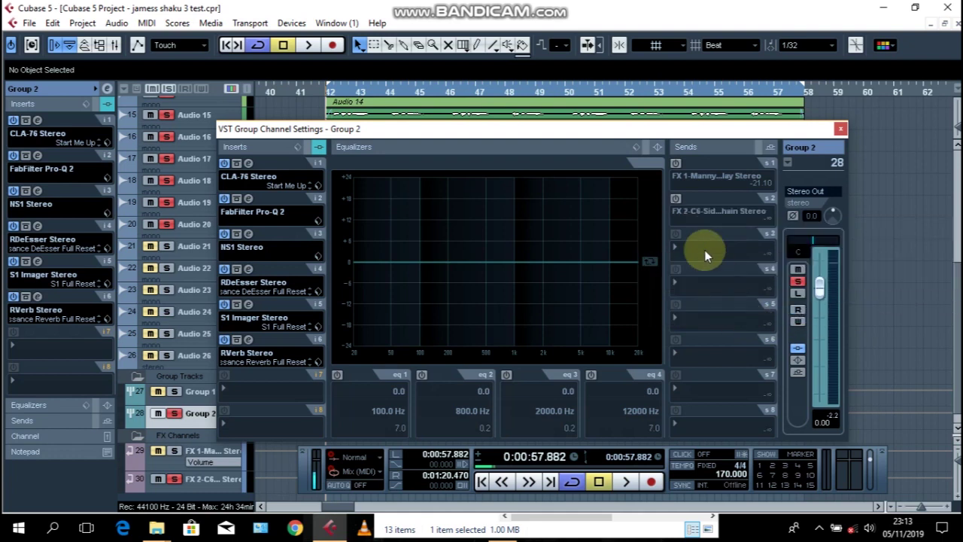
pyautogui.click(675, 198)
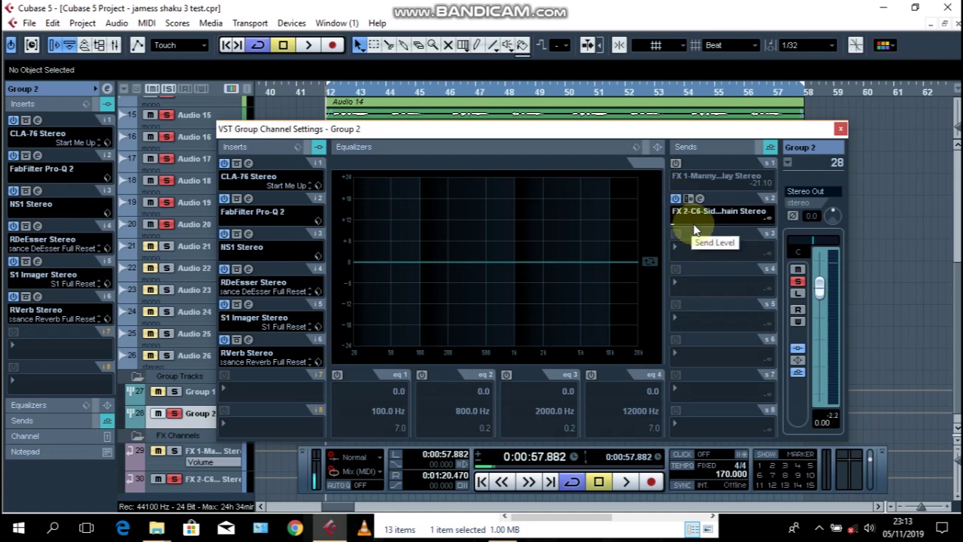
# During playback, set Group 2's C6-SideChain send level to -4.72, compare the sound with the send off and on, and close the channel settings
pyautogui.press('space')
pyautogui.click(688, 231)
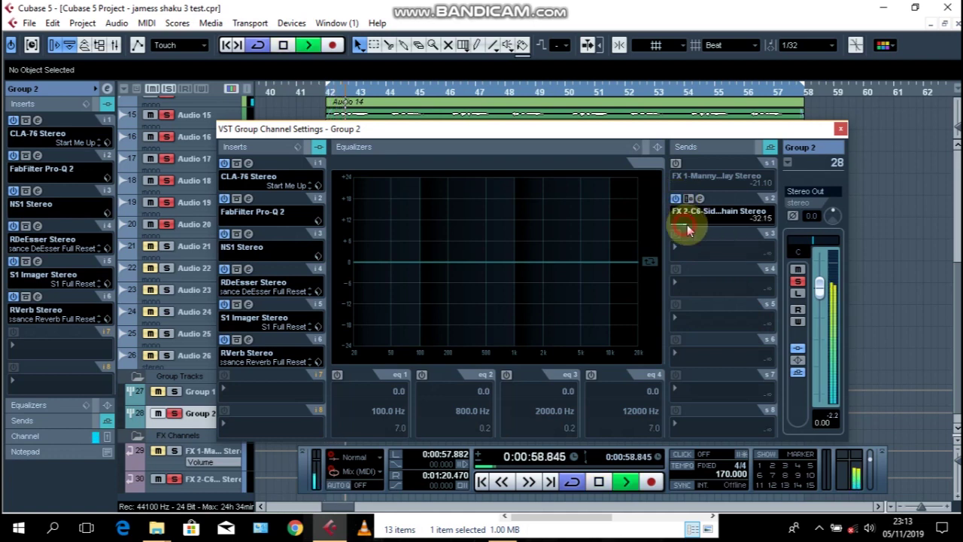
pyautogui.moveTo(708, 224); pyautogui.dragTo(732, 224)
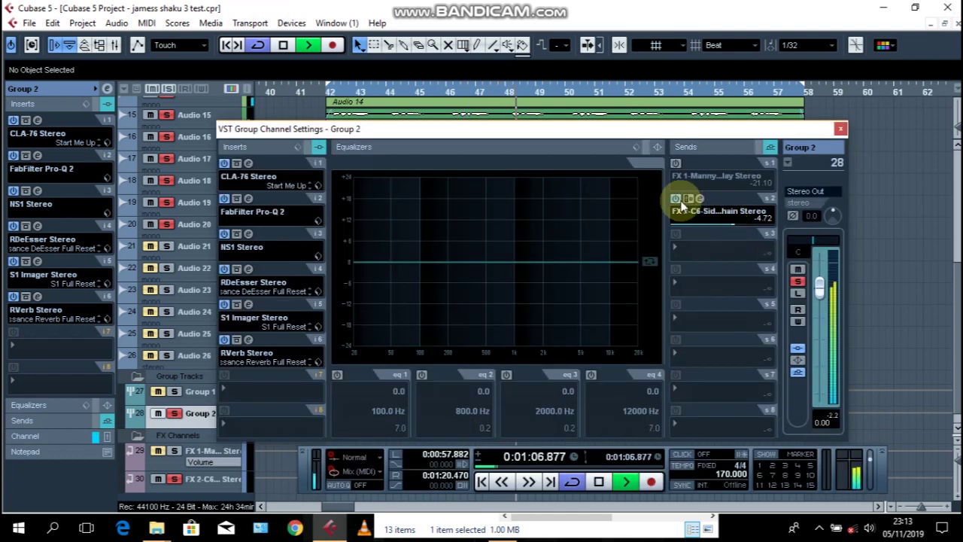
pyautogui.click(676, 199)
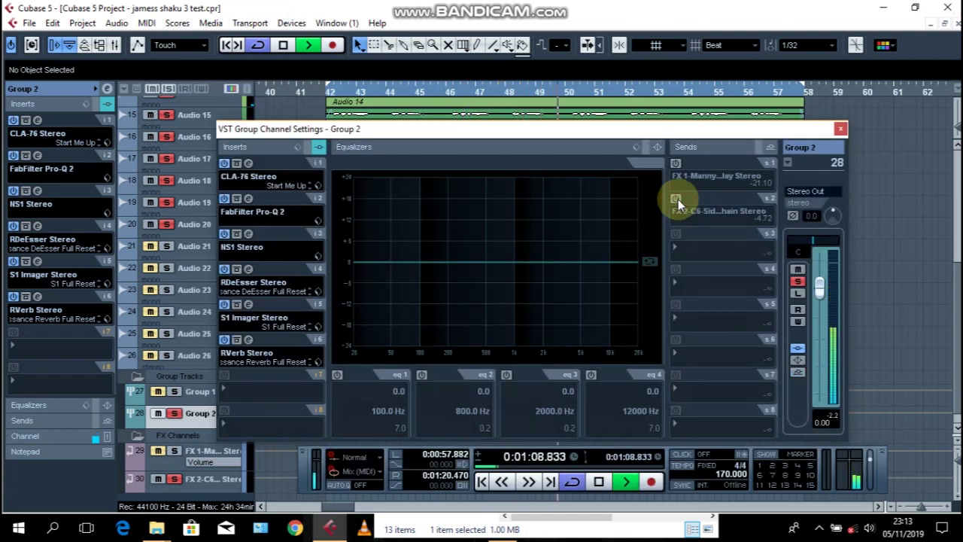
pyautogui.click(677, 199)
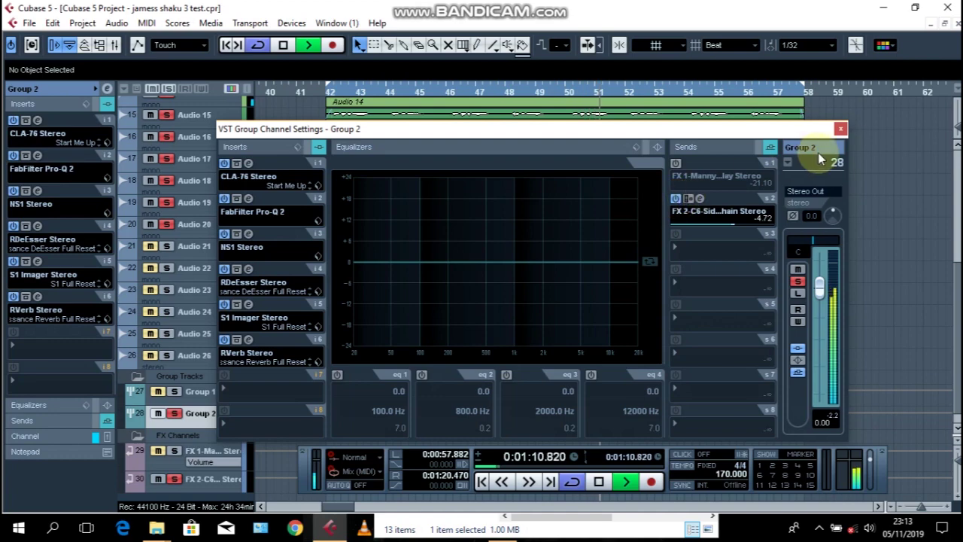
pyautogui.press('space')
pyautogui.click(841, 129)
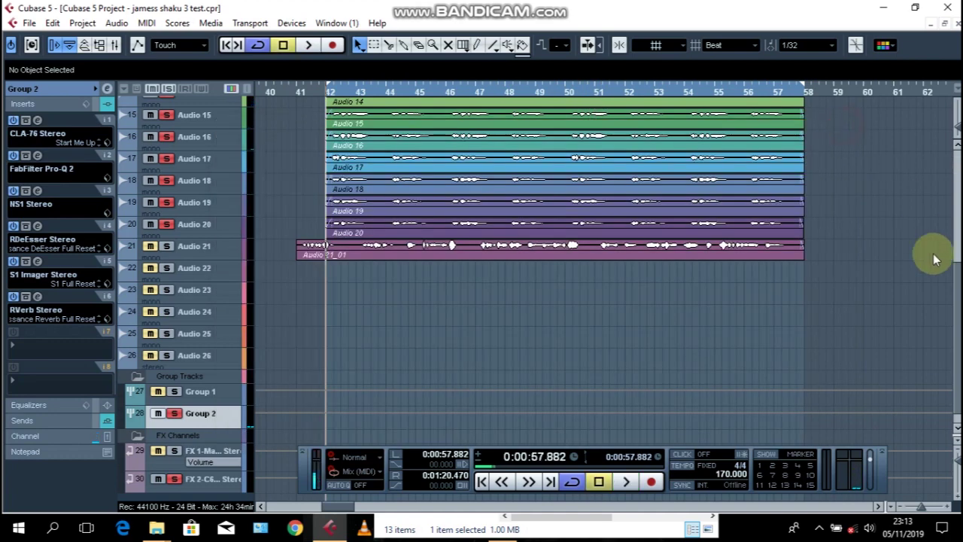
# Unmute the beat on track 1 and audition it together with the stacked vocals
pyautogui.moveTo(956, 291); pyautogui.dragTo(955, 146)
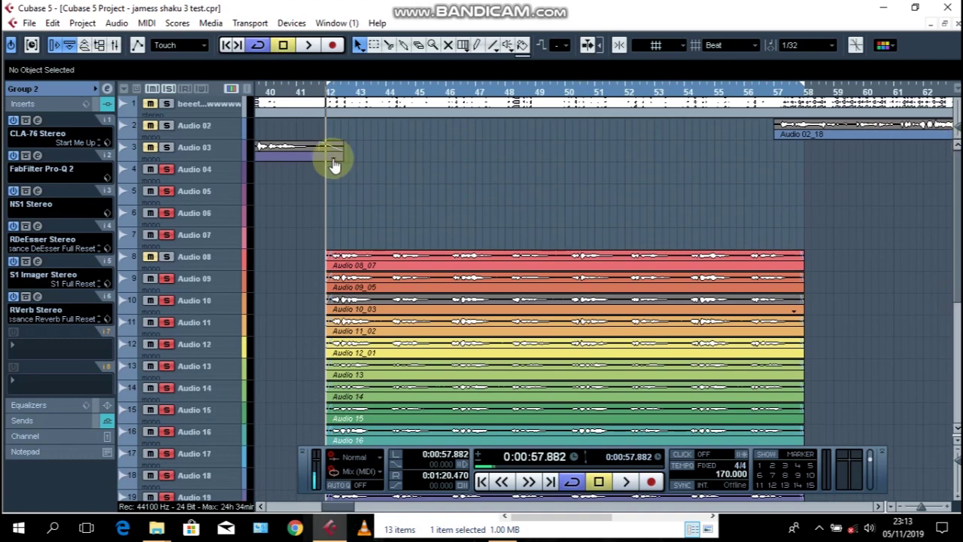
pyautogui.click(149, 104)
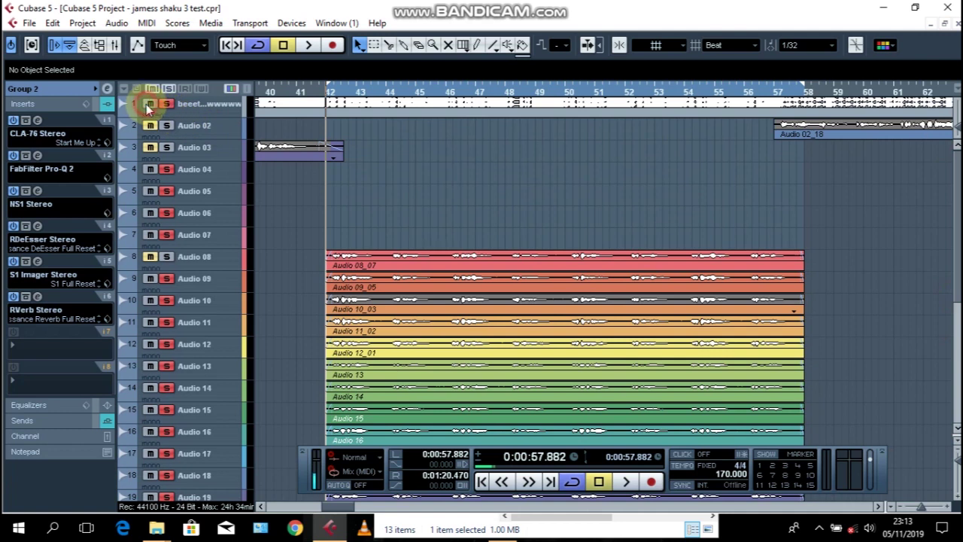
pyautogui.press('space')
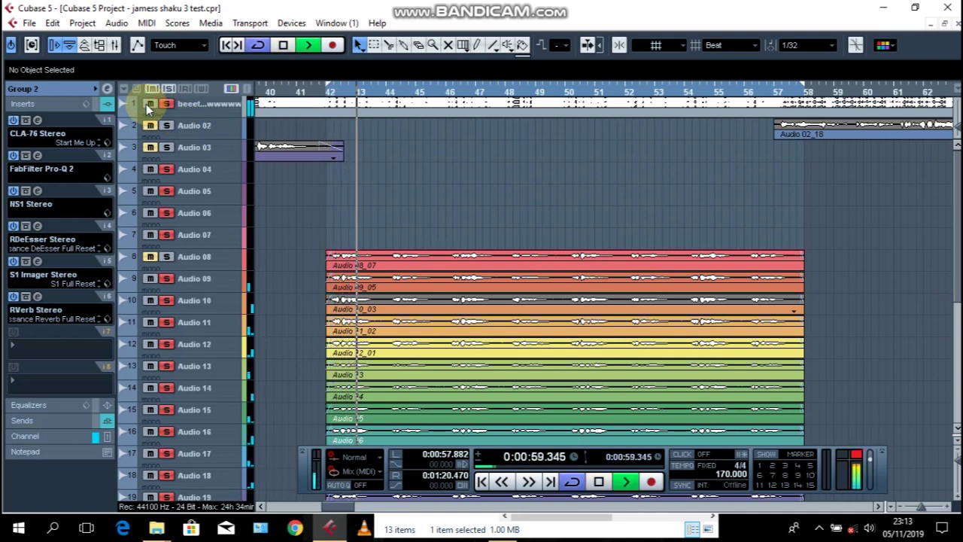
pyautogui.click(438, 205)
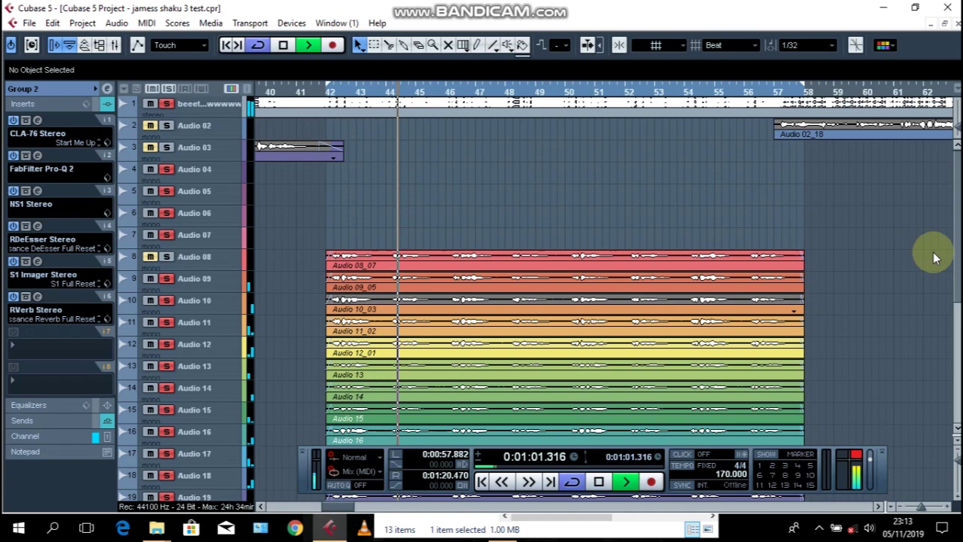
pyautogui.scroll(-6, 948, 301)
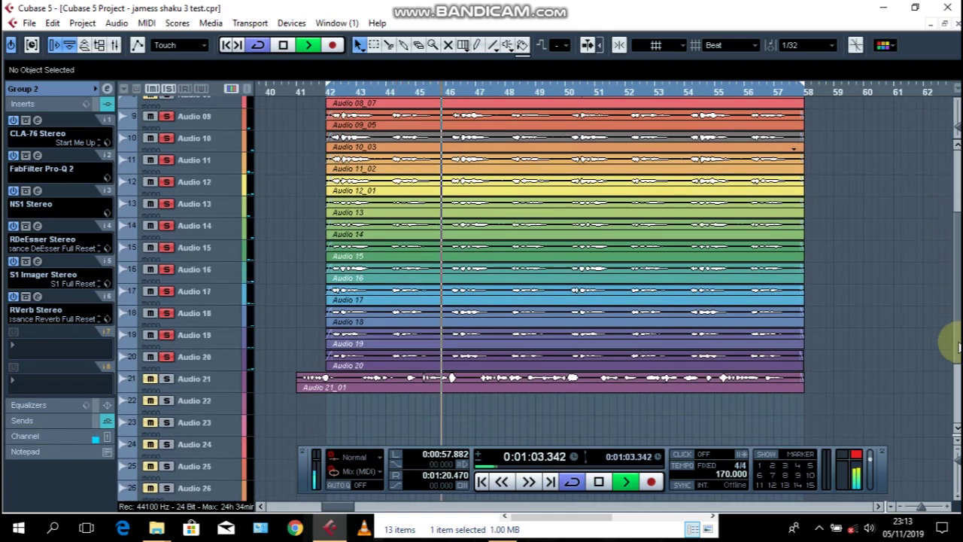
pyautogui.press('space')
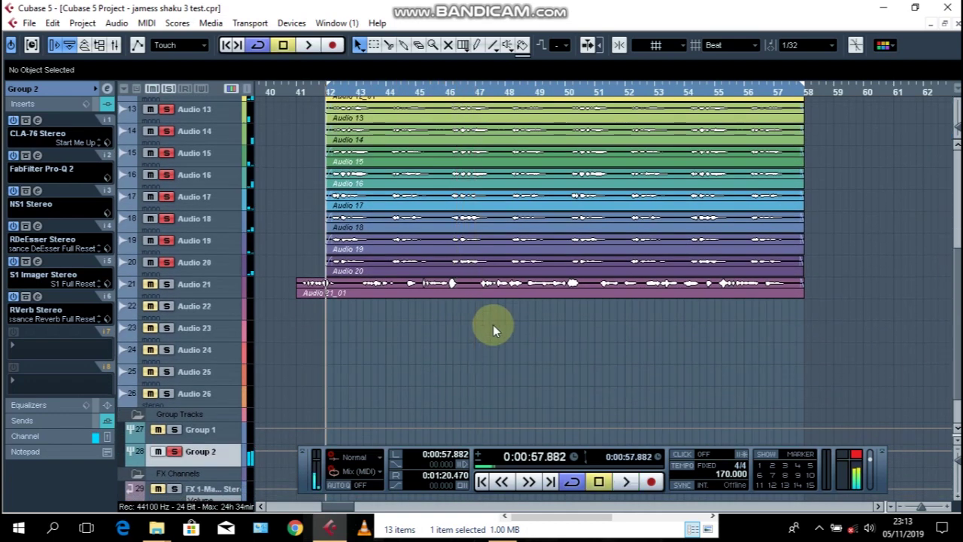
# Set the wet/dry mix of Group 2's RVerb to 10, close its window, and audition the vocals with the beat
pyautogui.click(34, 309)
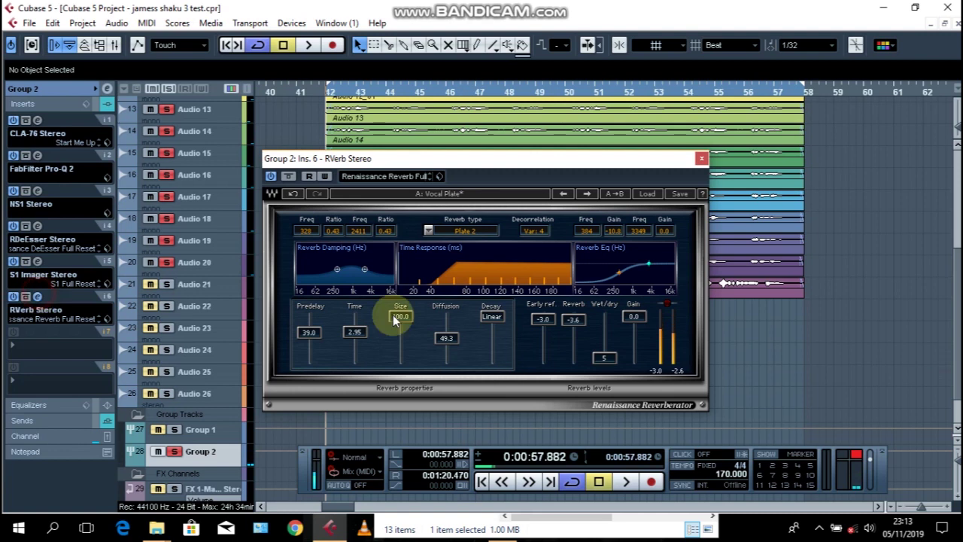
pyautogui.click(606, 358)
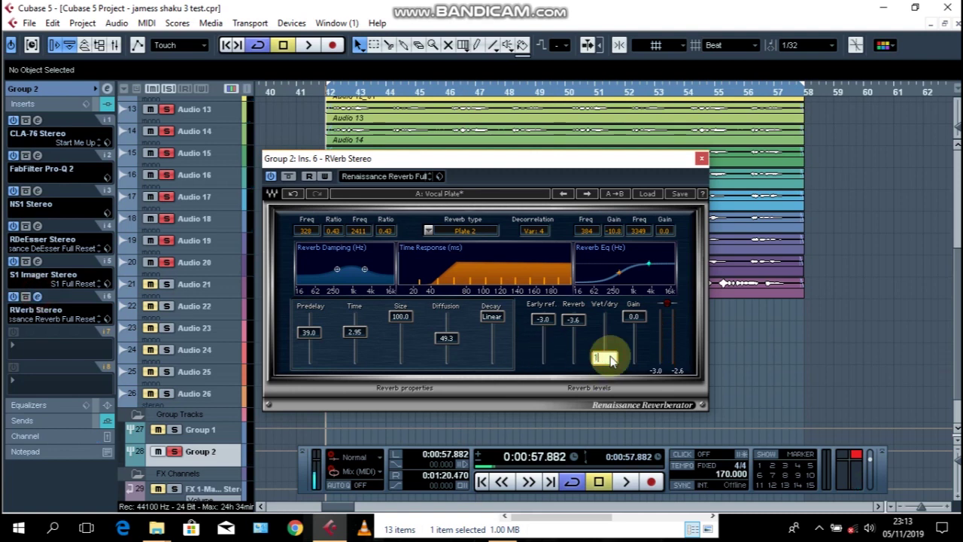
pyautogui.press('space')
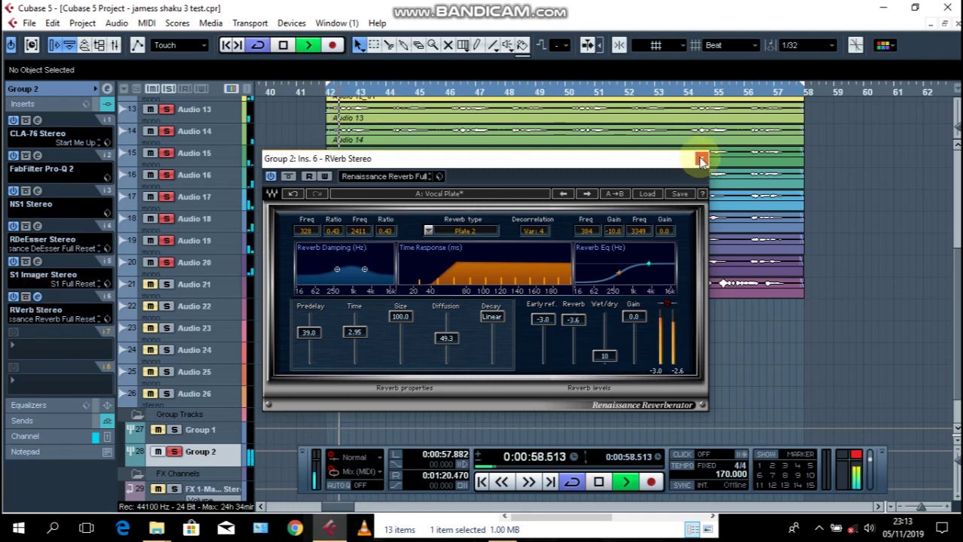
pyautogui.click(700, 161)
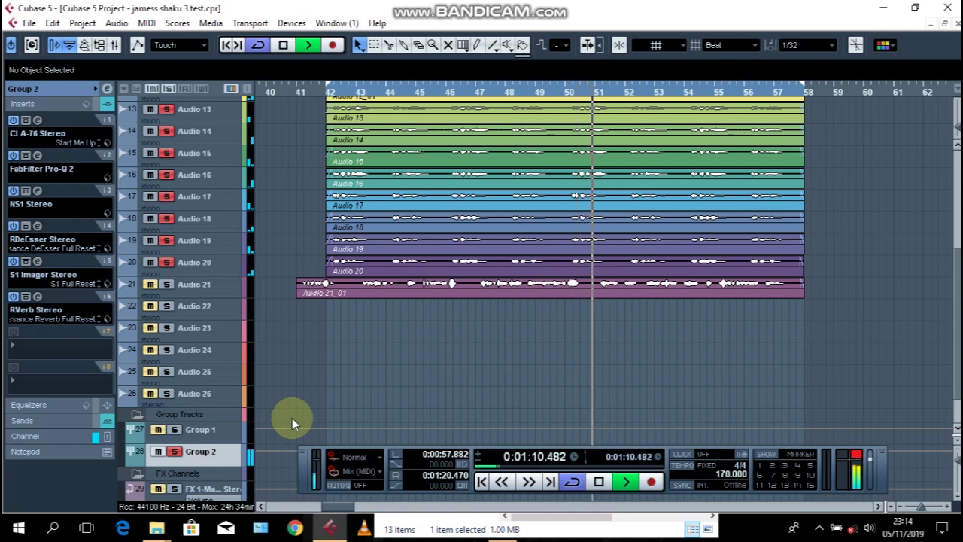
pyautogui.press('space')
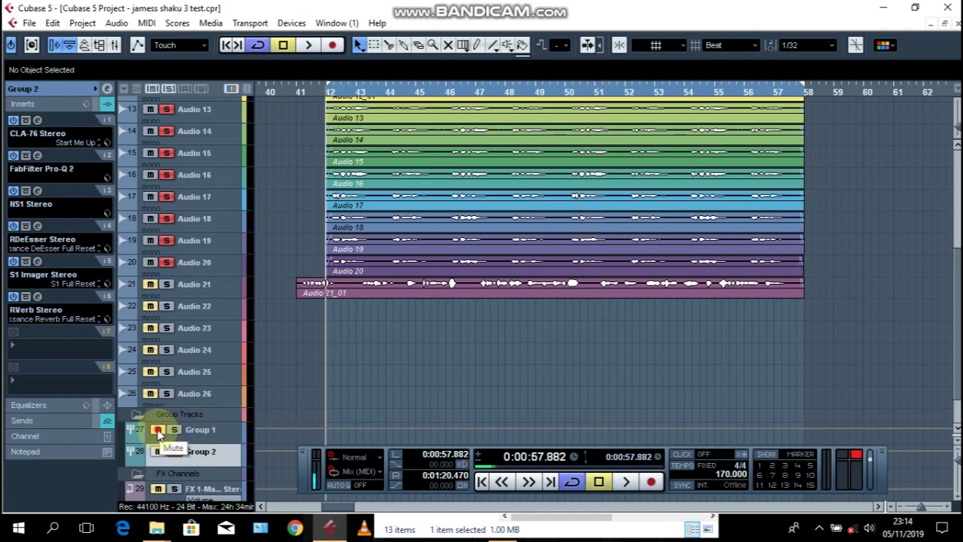
# Unmute Group 1 and audition it together with the processed Group 2 vocals and the beat
pyautogui.click(158, 431)
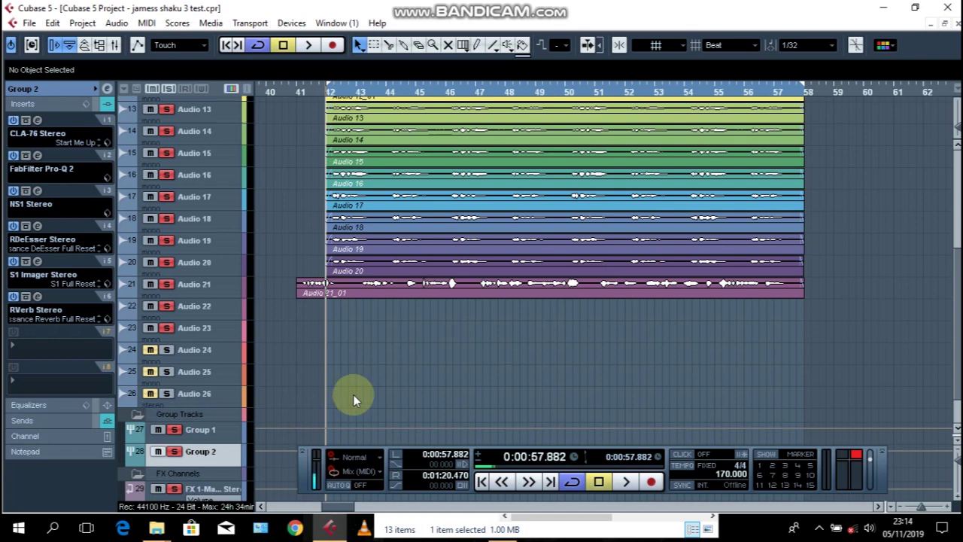
pyautogui.press('space')
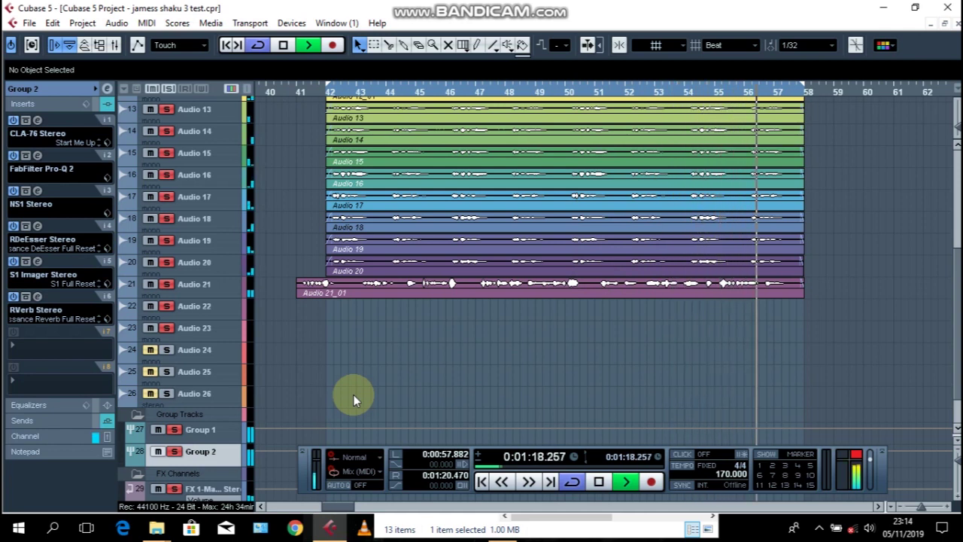
pyautogui.press('space')
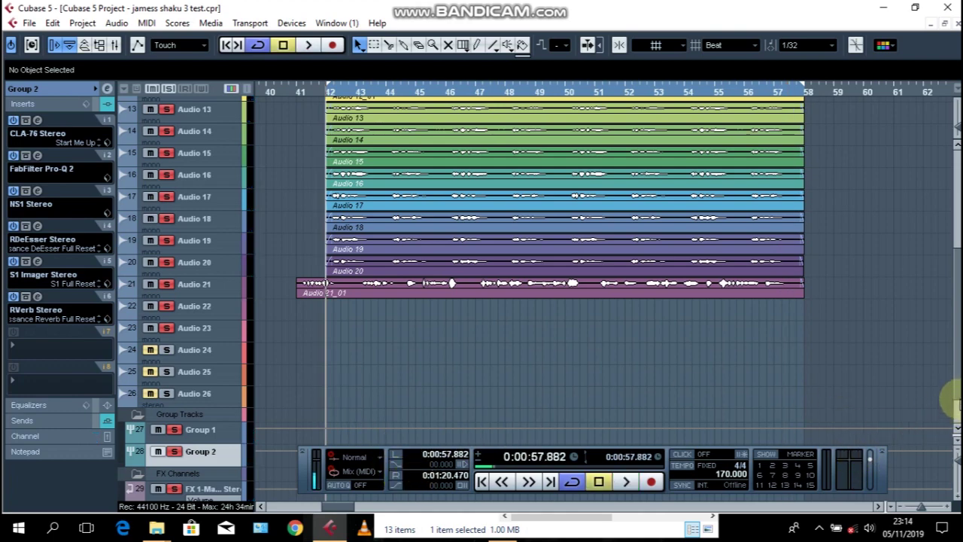
# Enlarge the height of the project's tracks and hide the transport panel
pyautogui.moveTo(957, 395); pyautogui.dragTo(949, 343)
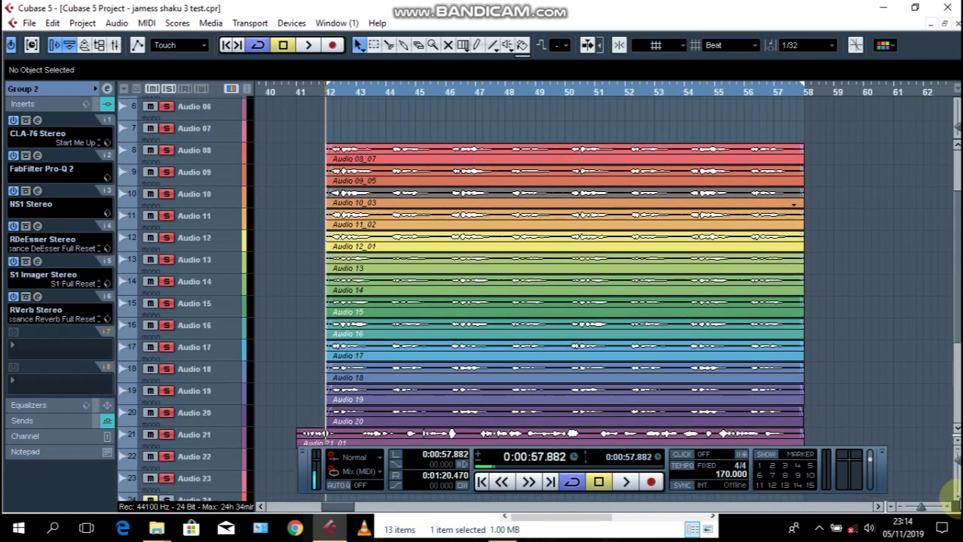
pyautogui.click(957, 497)
pyautogui.click(957, 497)
pyautogui.press('F2')
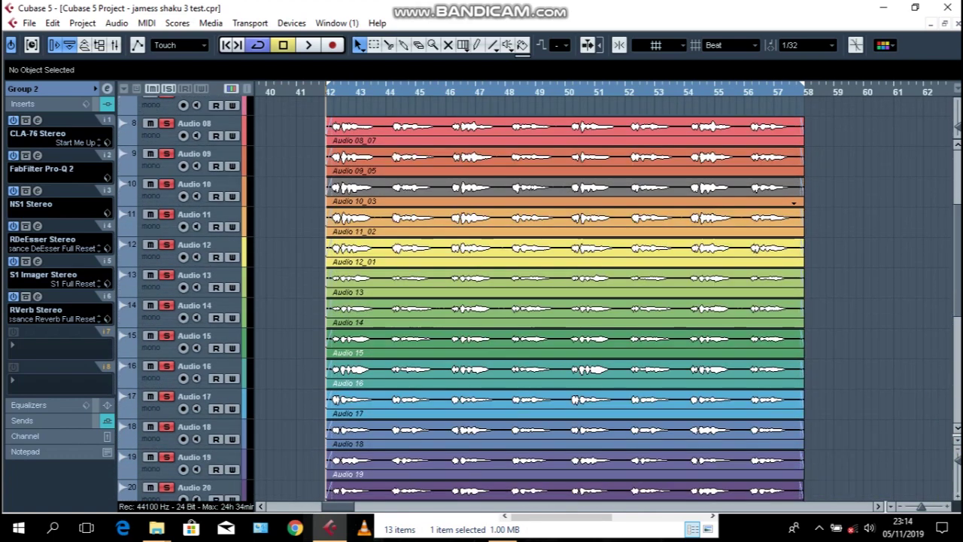
# Look over the stacked vocal clips on tracks Audio 08 to Audio 20 across their full length
pyautogui.scroll(-2, 957, 310)
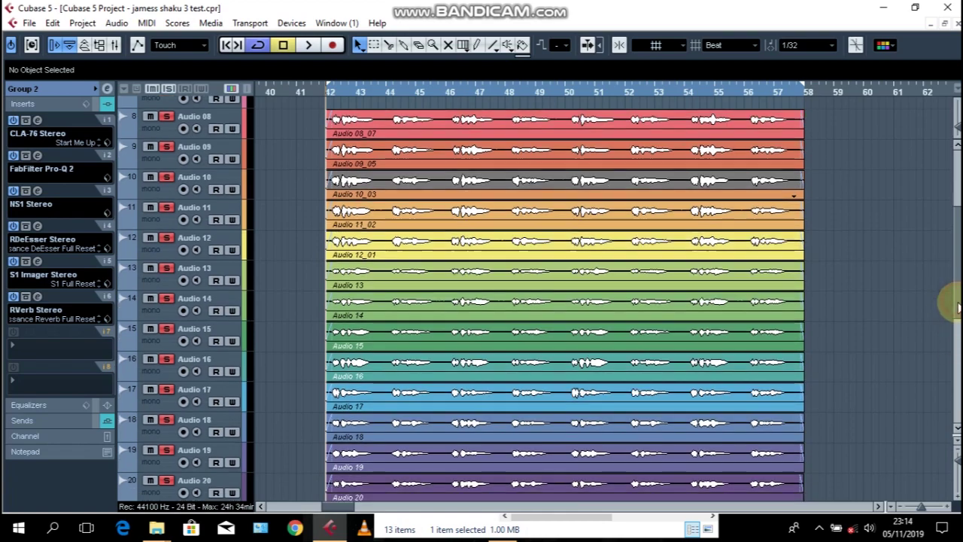
pyautogui.scroll(-4, 956, 310)
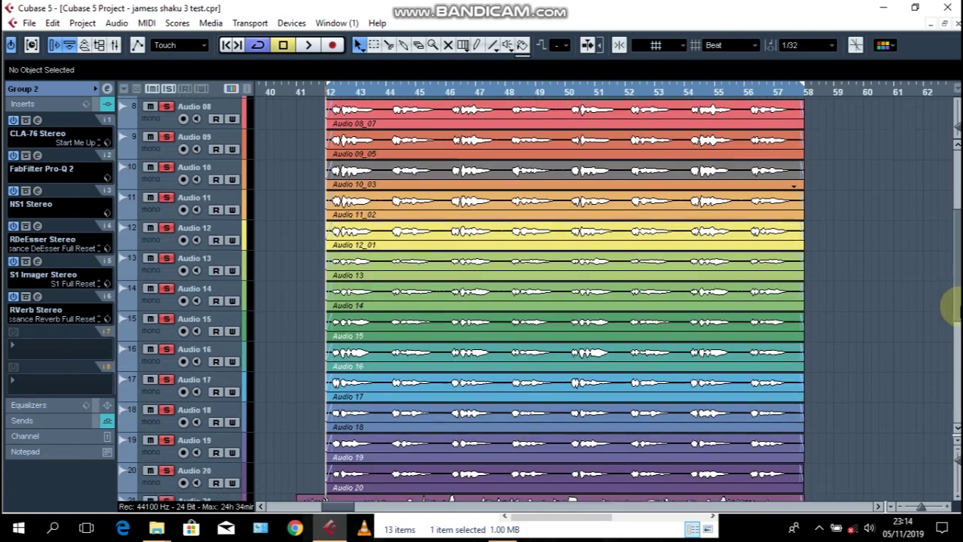
pyautogui.scroll(-3, 953, 307)
pyautogui.scroll(7, 952, 307)
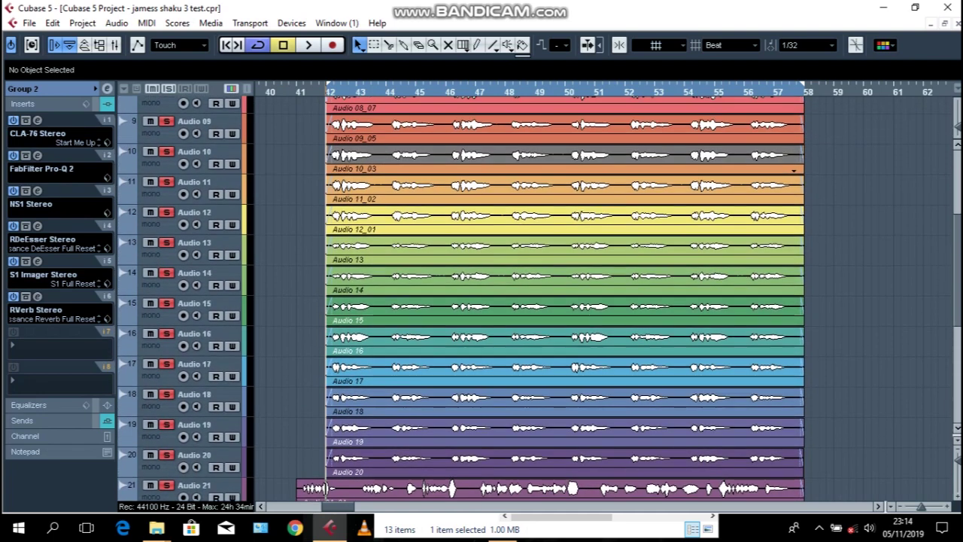
pyautogui.scroll(1, 952, 305)
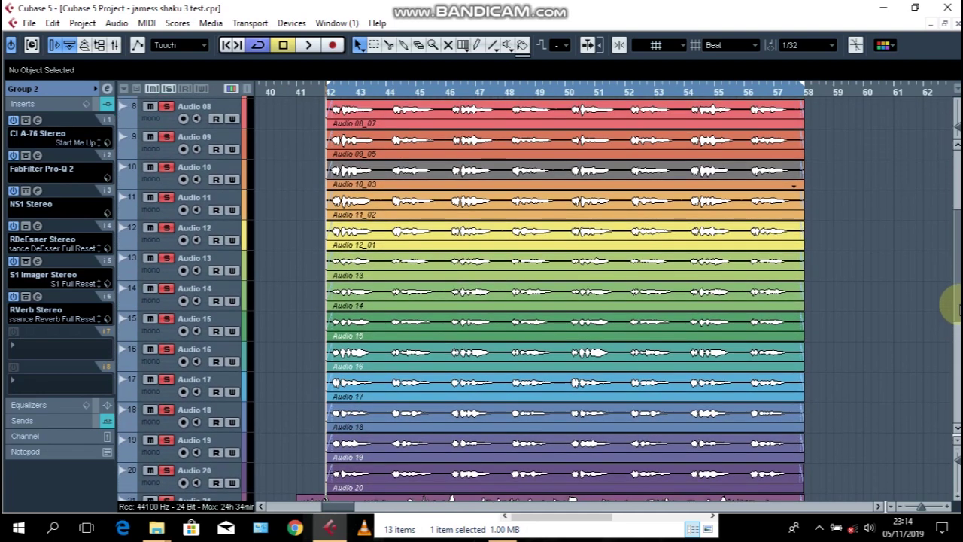
pyautogui.scroll(-1, 952, 305)
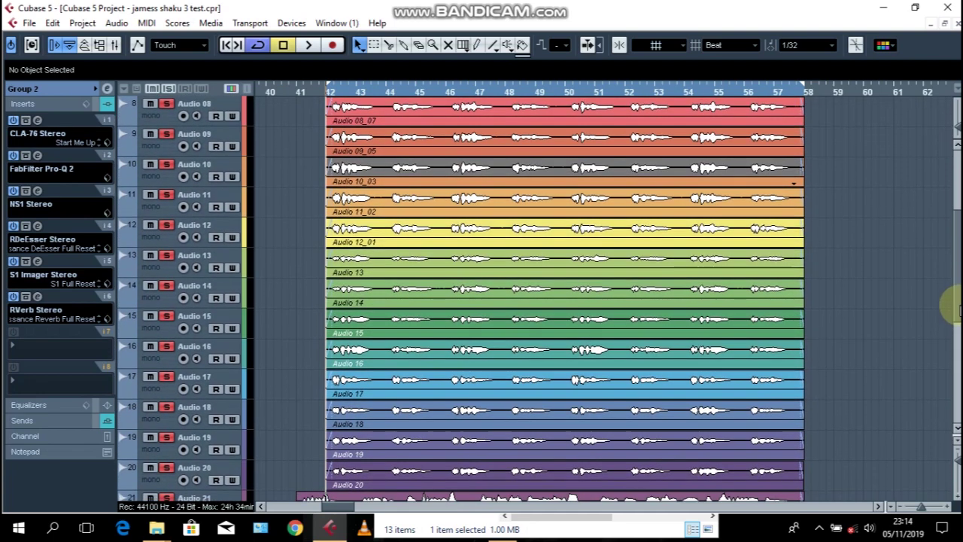
pyautogui.click(950, 507)
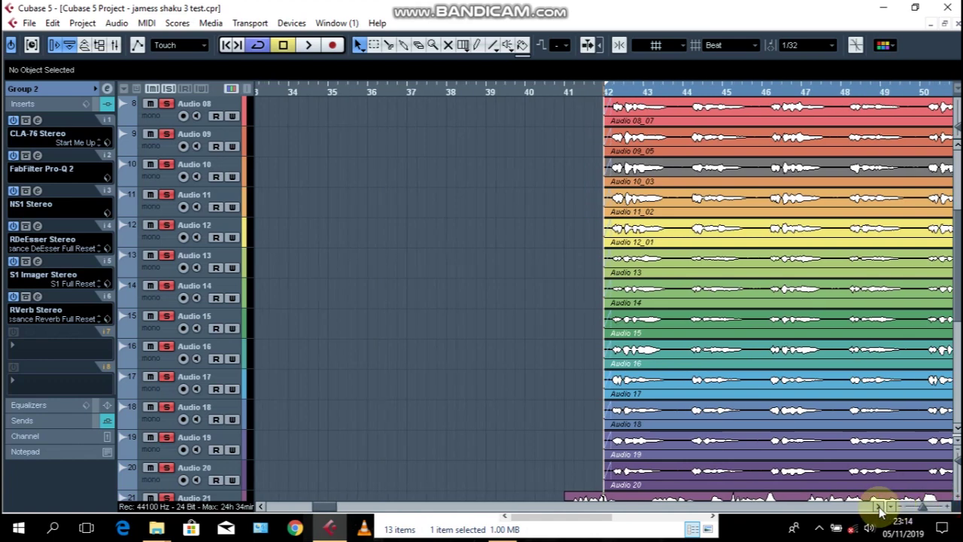
pyautogui.click(881, 509)
pyautogui.click(880, 509)
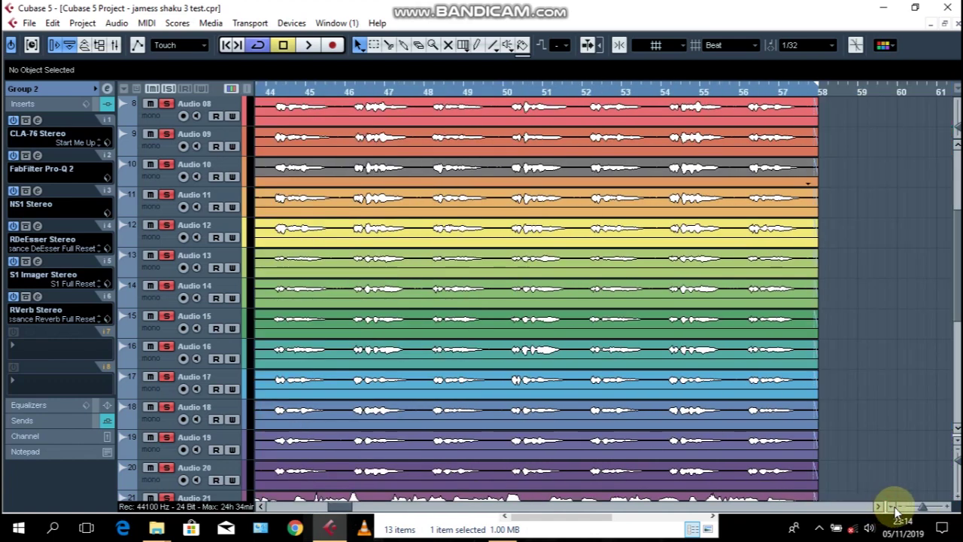
pyautogui.click(893, 508)
pyautogui.moveTo(343, 508); pyautogui.dragTo(340, 510)
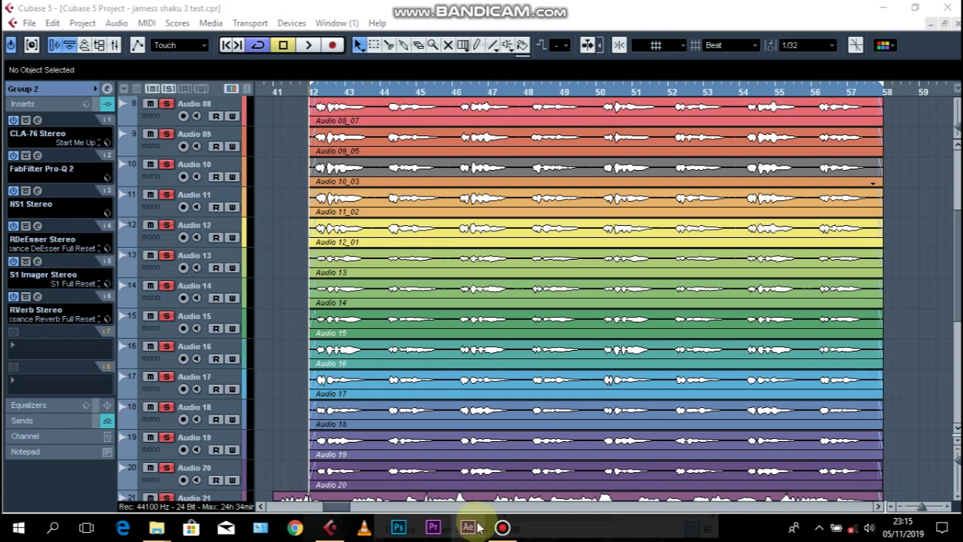
pyautogui.click(503, 529)
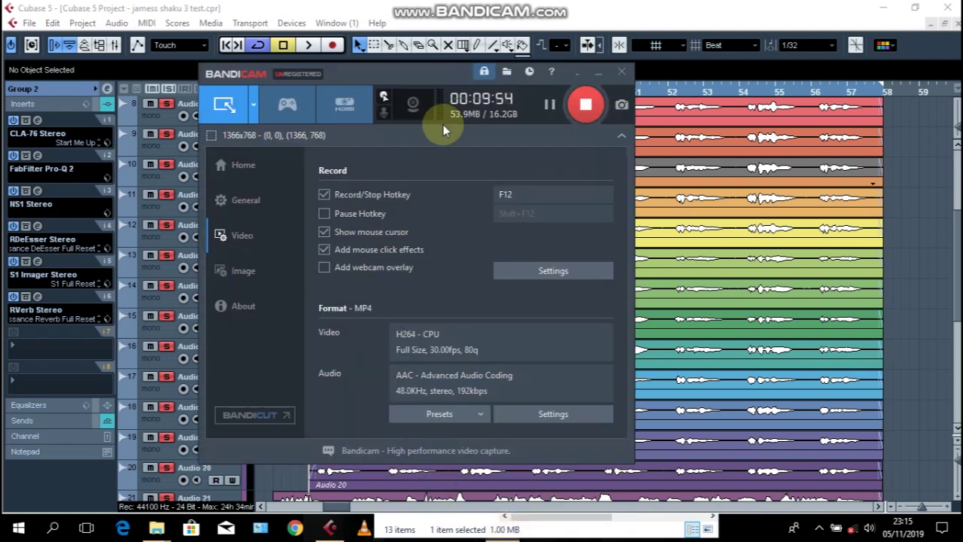